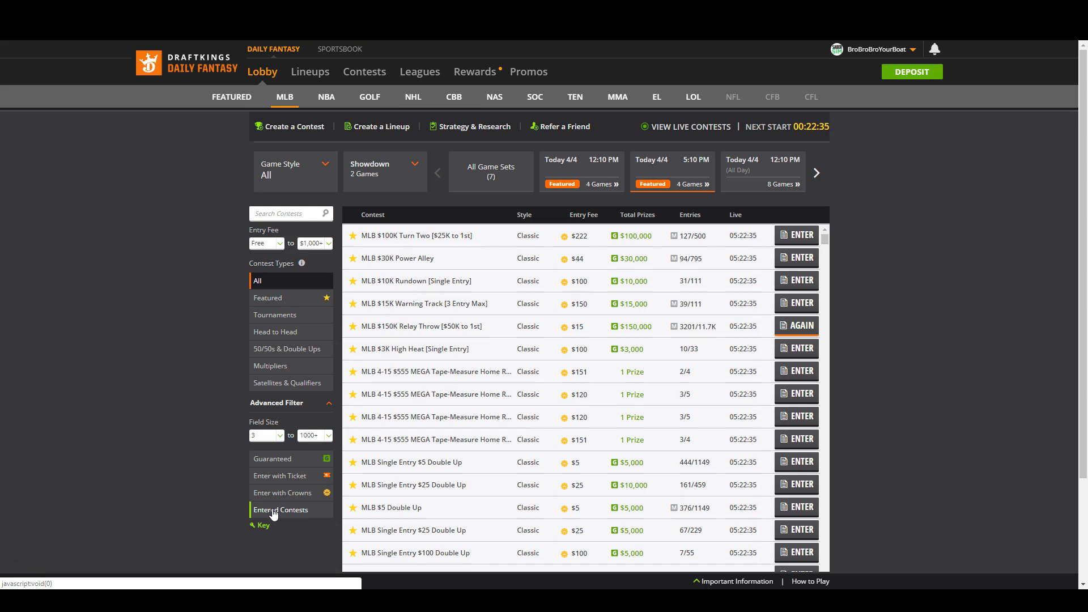
- Apply the Entered Contests filter in the MLB lobby to mark contests already entered
click(273, 514)
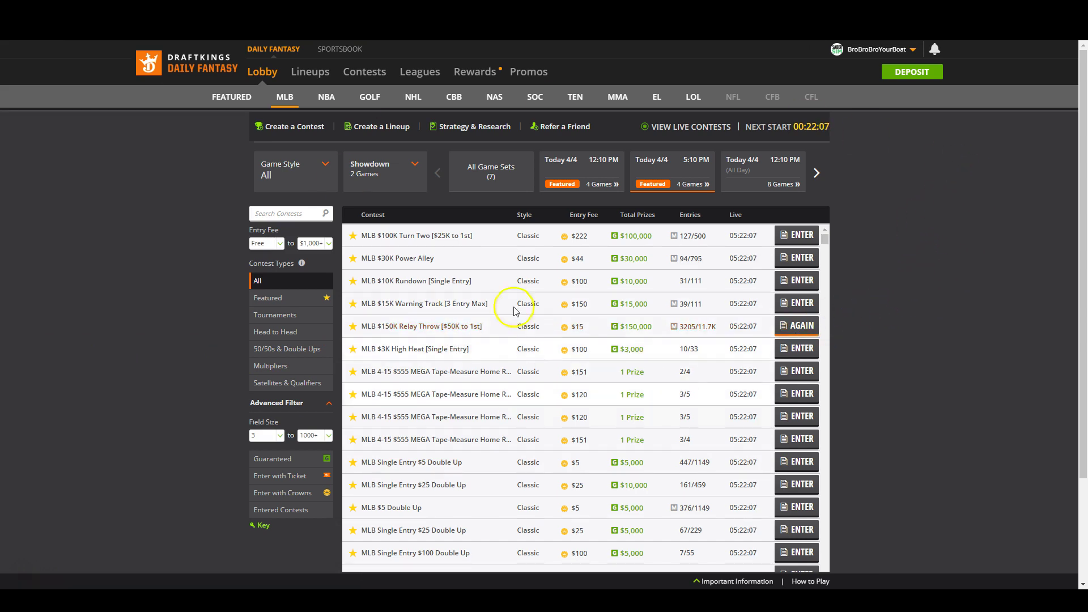
- Download the 04/04 5:10 pm MLB Classic entries from Edit Entries as DKEntries.csv
click(316, 76)
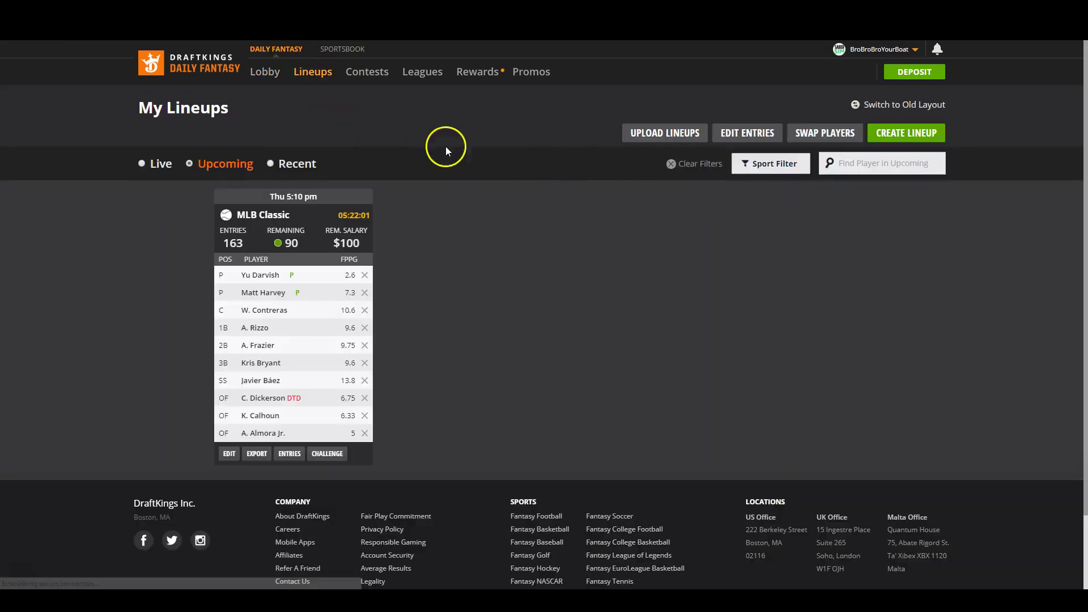
click(742, 133)
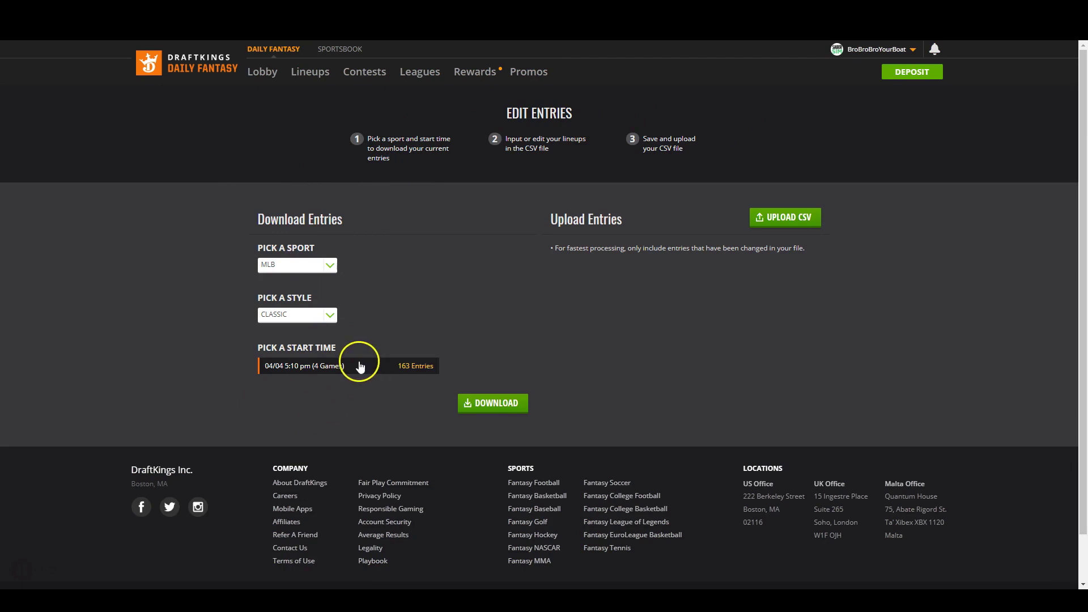
click(490, 403)
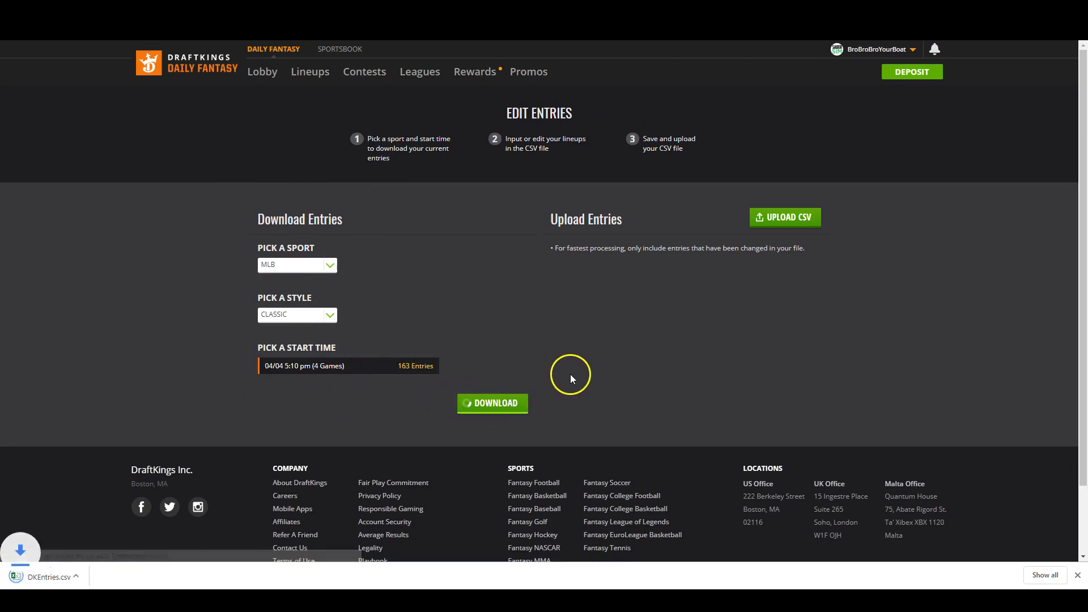
click(785, 386)
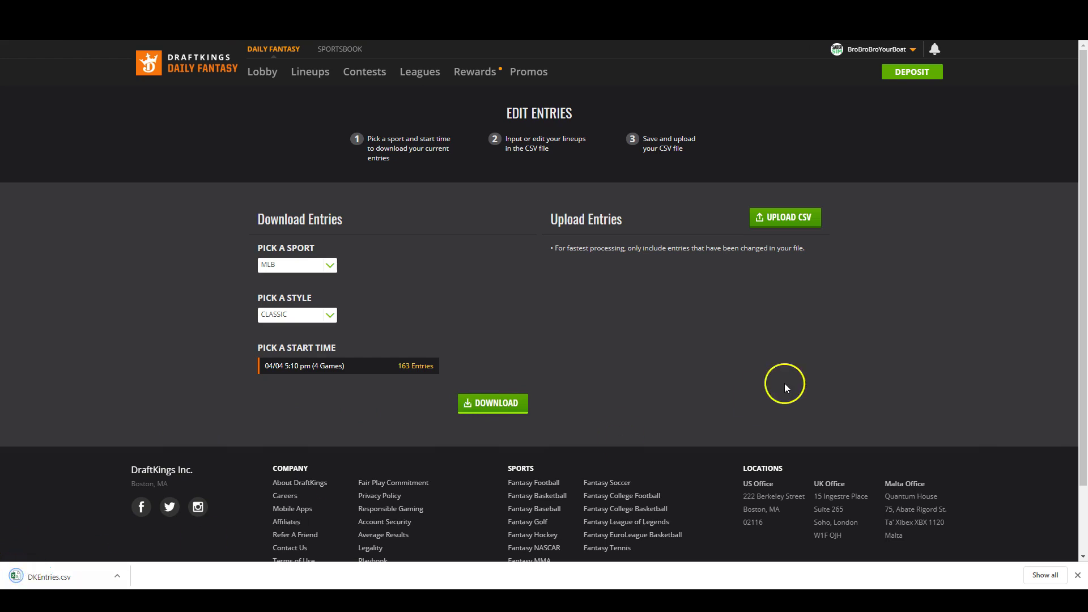
click(436, 42)
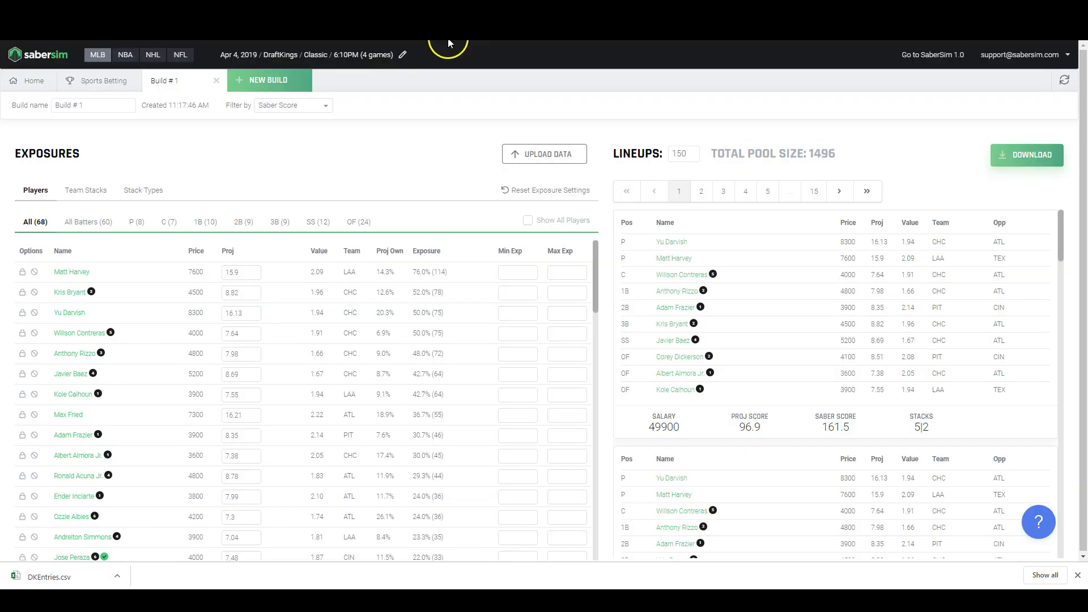
- Export SaberSim's 150 Build #1 lineups as the DraftKings file lineups_26030_dk.csv
click(1015, 159)
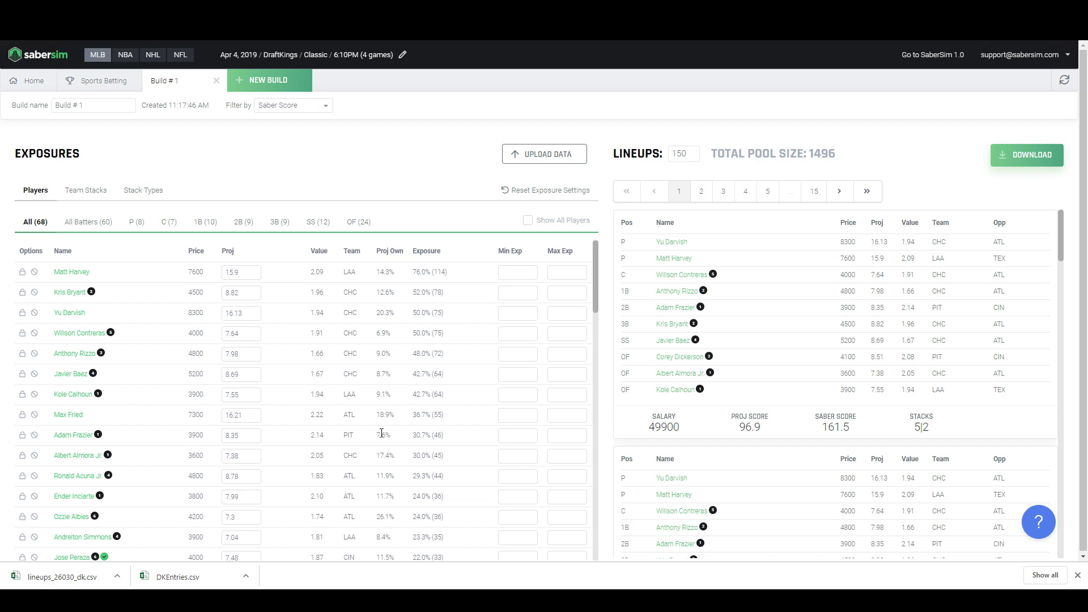
click(380, 398)
click(360, 355)
- Open DKEntries.csv and lineups_26030_dk.csv in Excel, with DKEntries in front
click(198, 573)
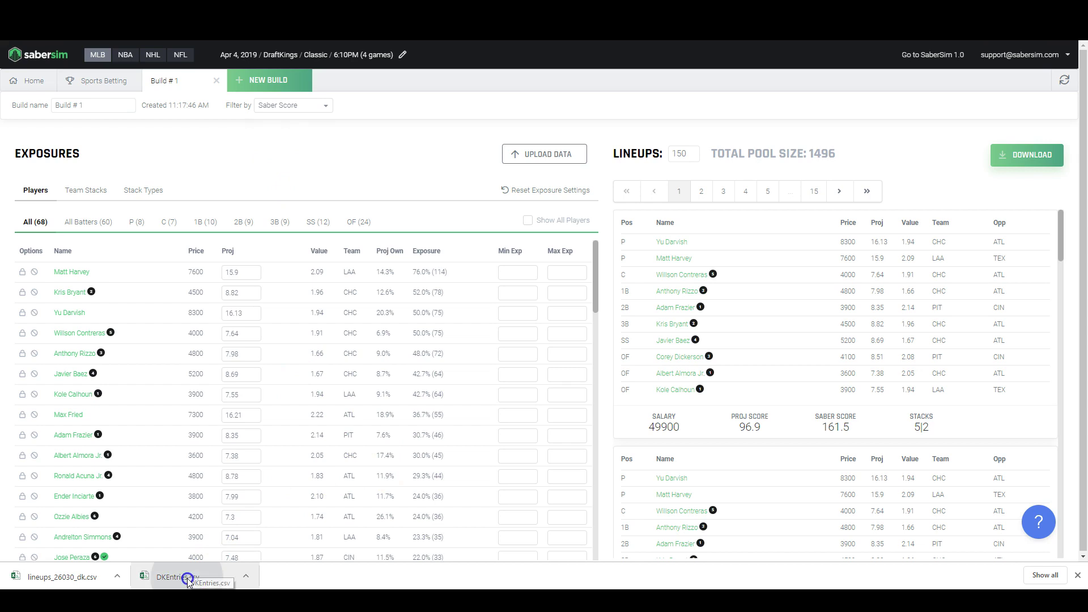
click(85, 579)
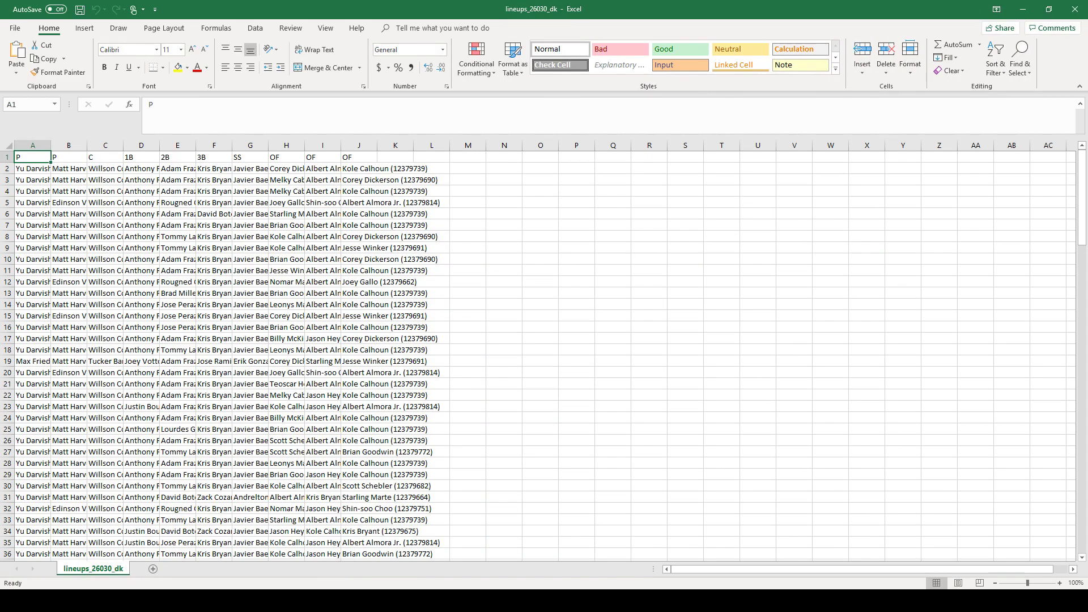
click(522, 562)
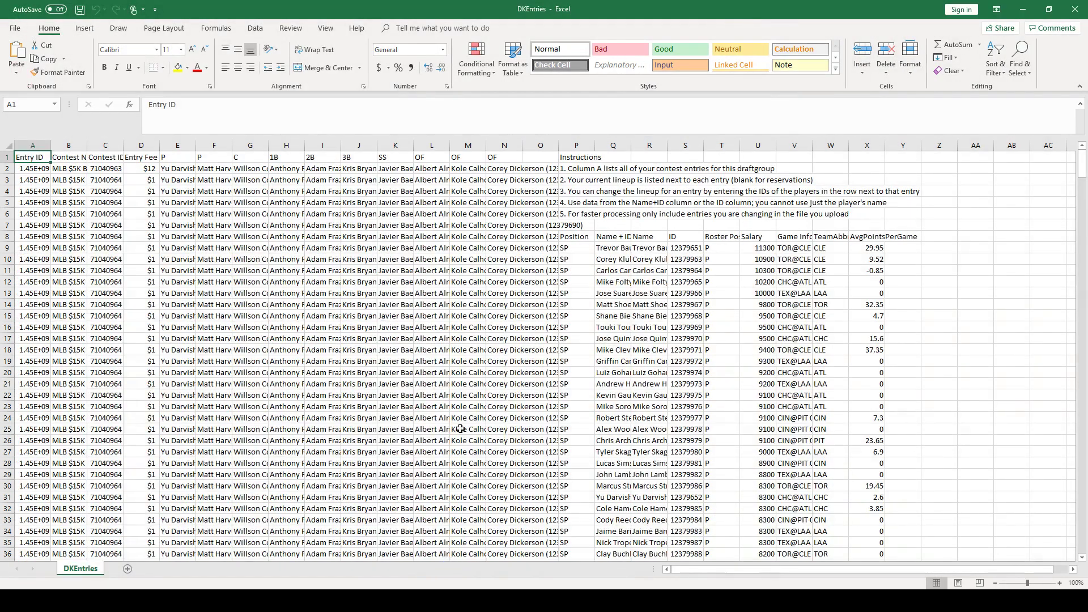
- Autofit columns A and B to show full Entry IDs and contest names, then review the entries
double_click(50, 145)
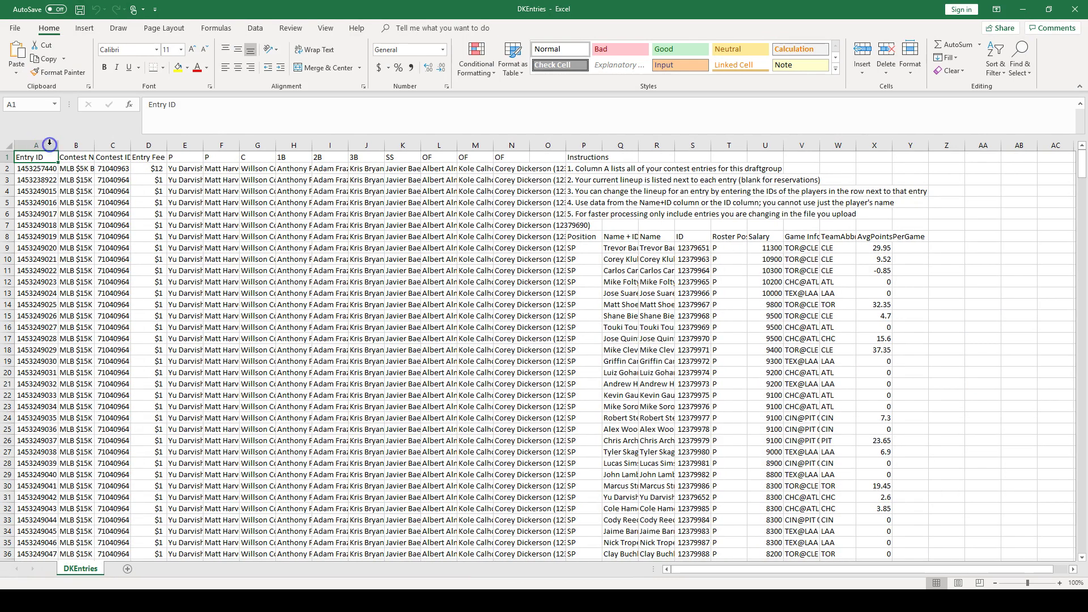
double_click(95, 145)
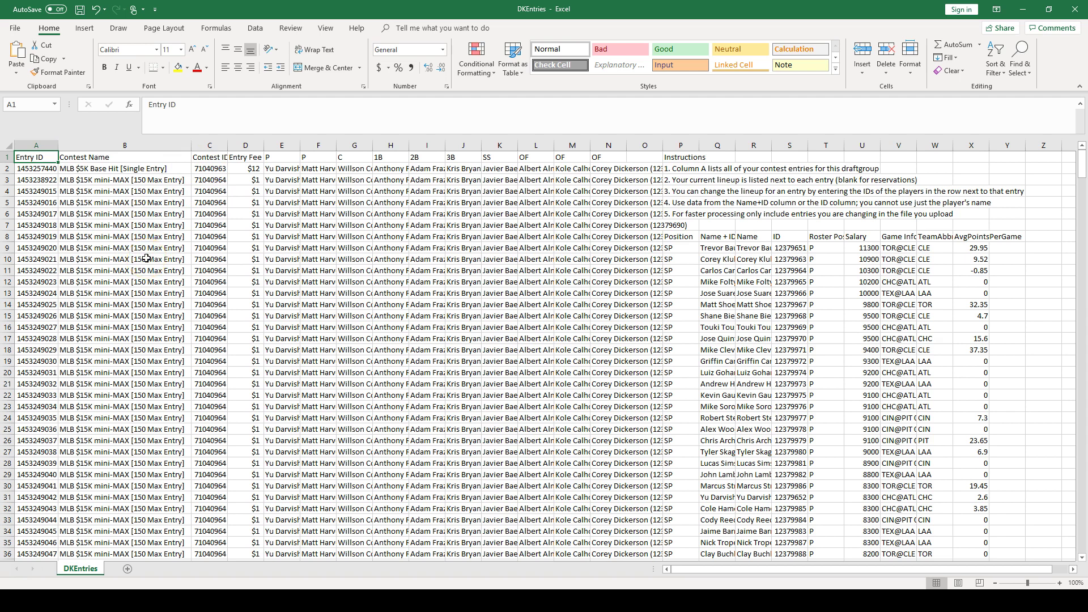
click(146, 168)
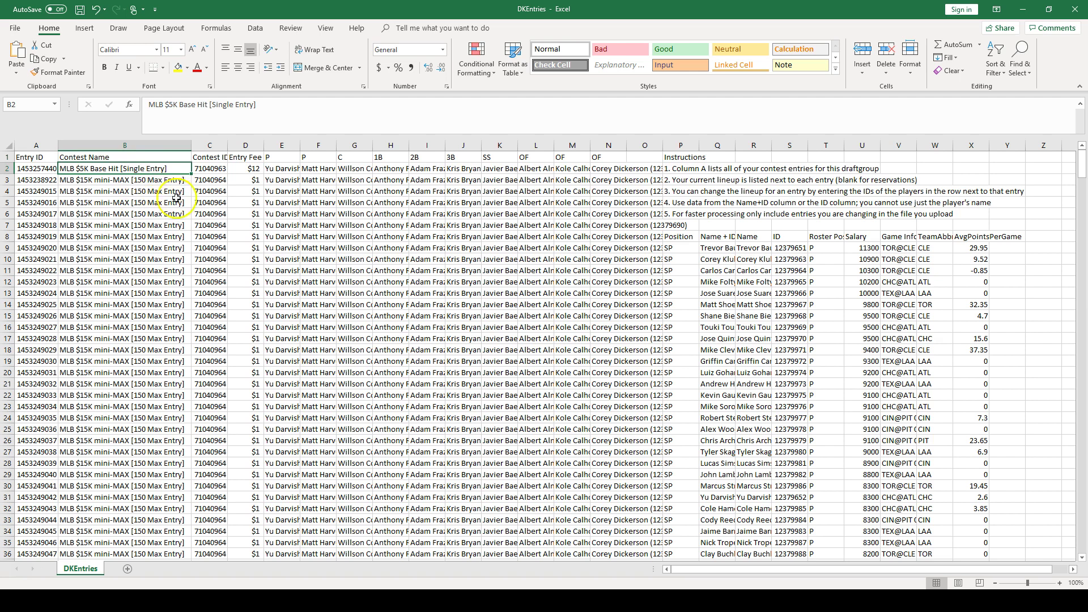
click(146, 180)
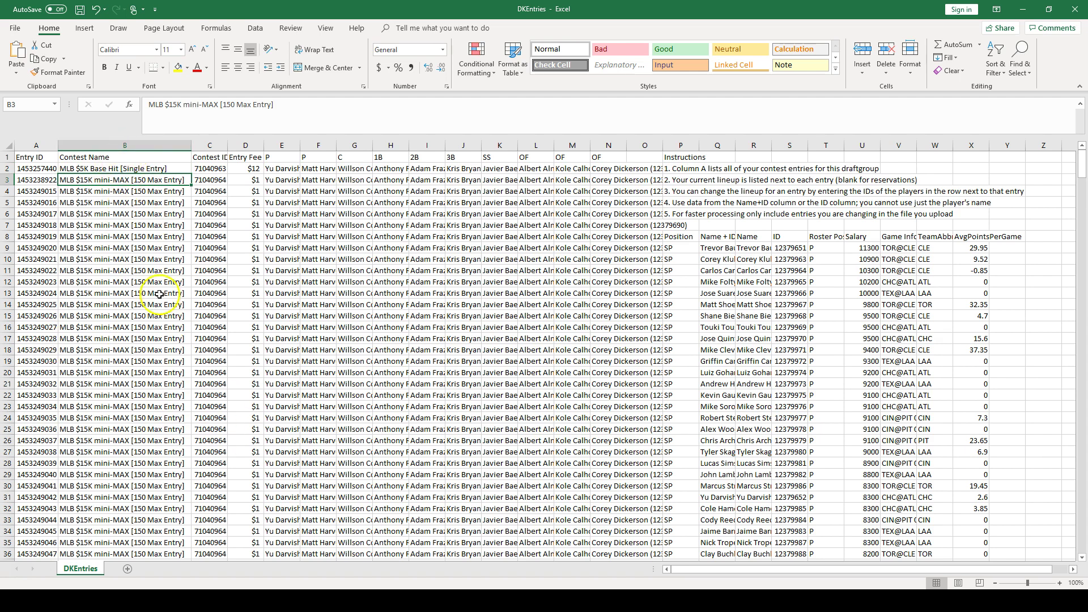
scroll(156, 288, down, 18)
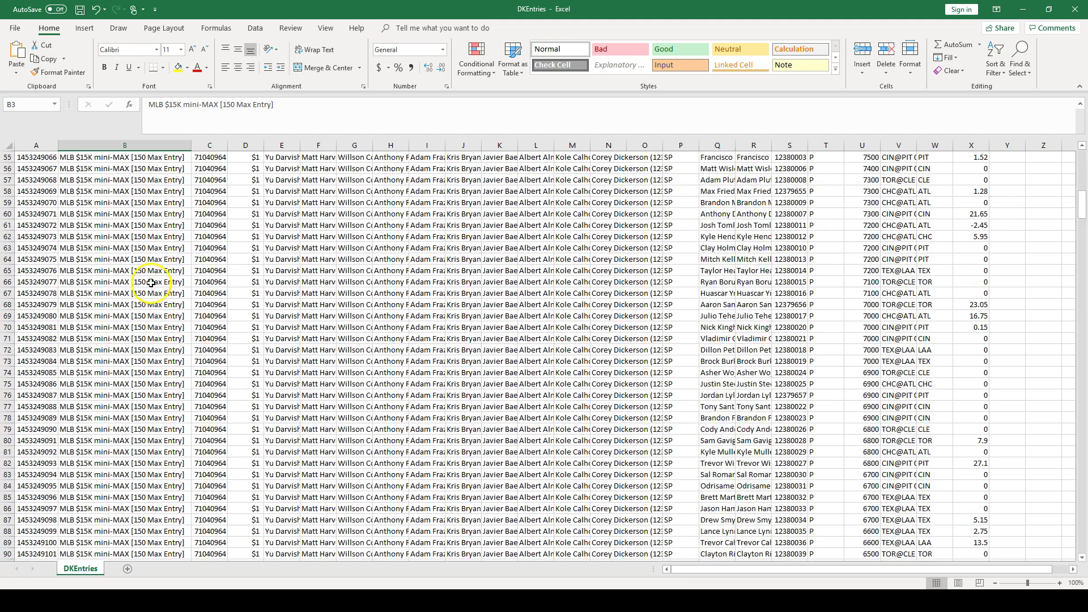
scroll(151, 283, down, 20)
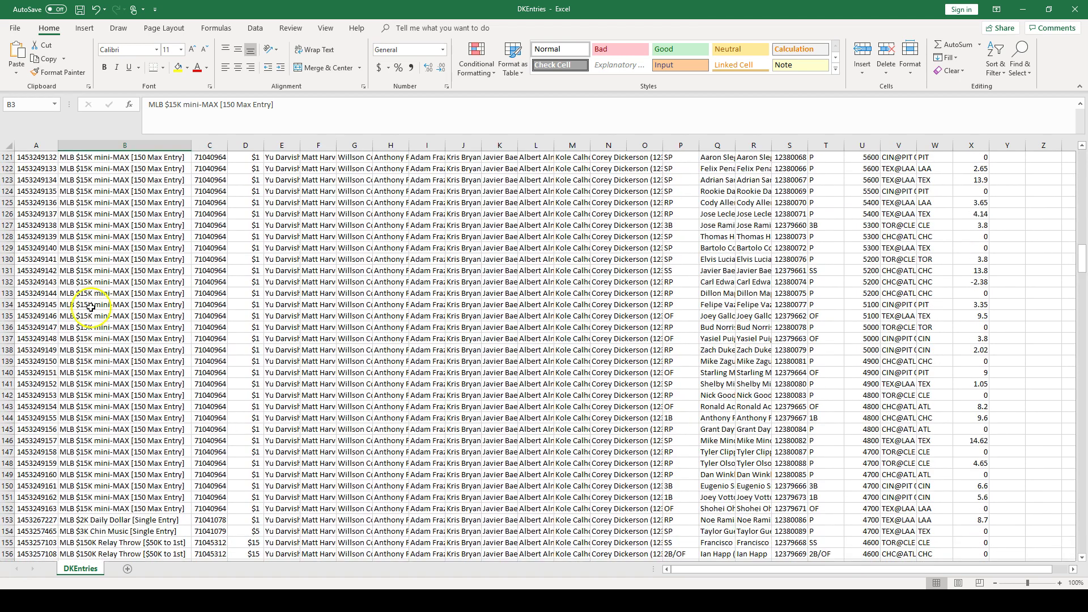
scroll(90, 307, down, 5)
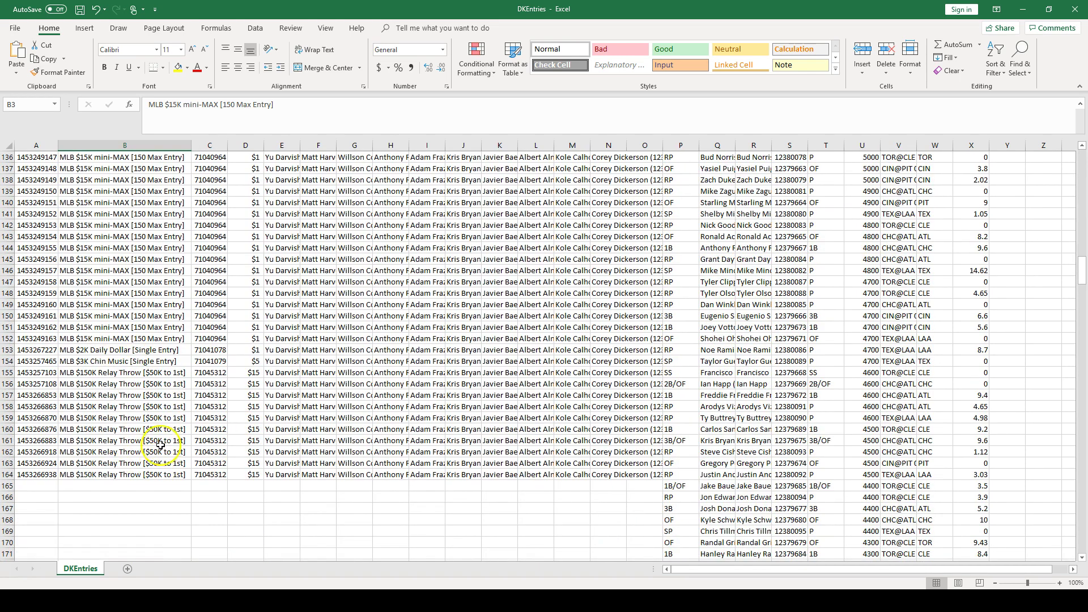
scroll(160, 446, up, 20)
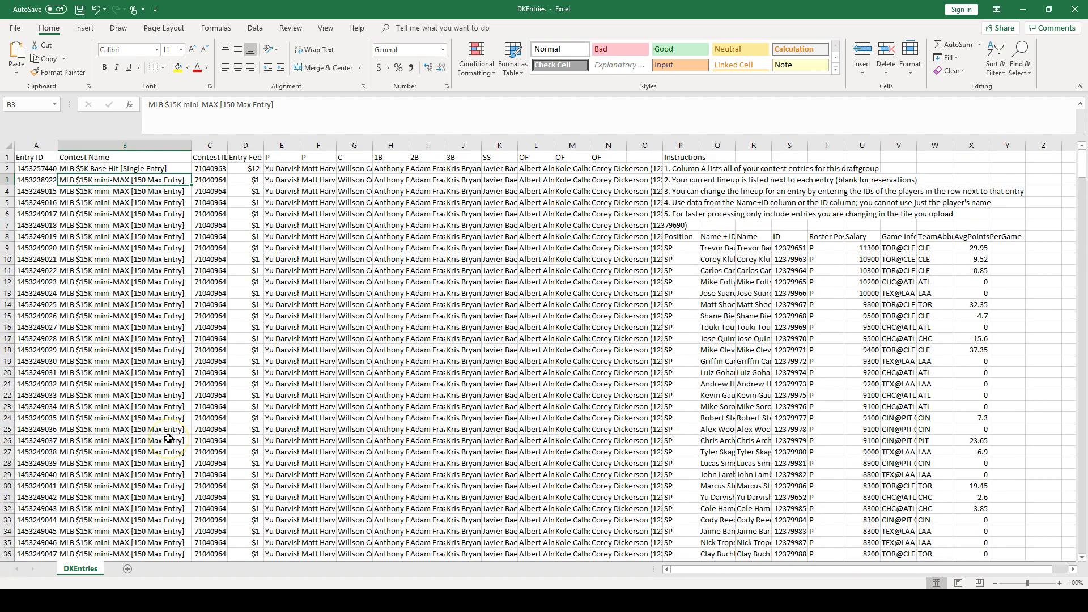
- Copy the 150 lineups in A2:J151 of lineups_26030_dk
mouse_move(477, 584)
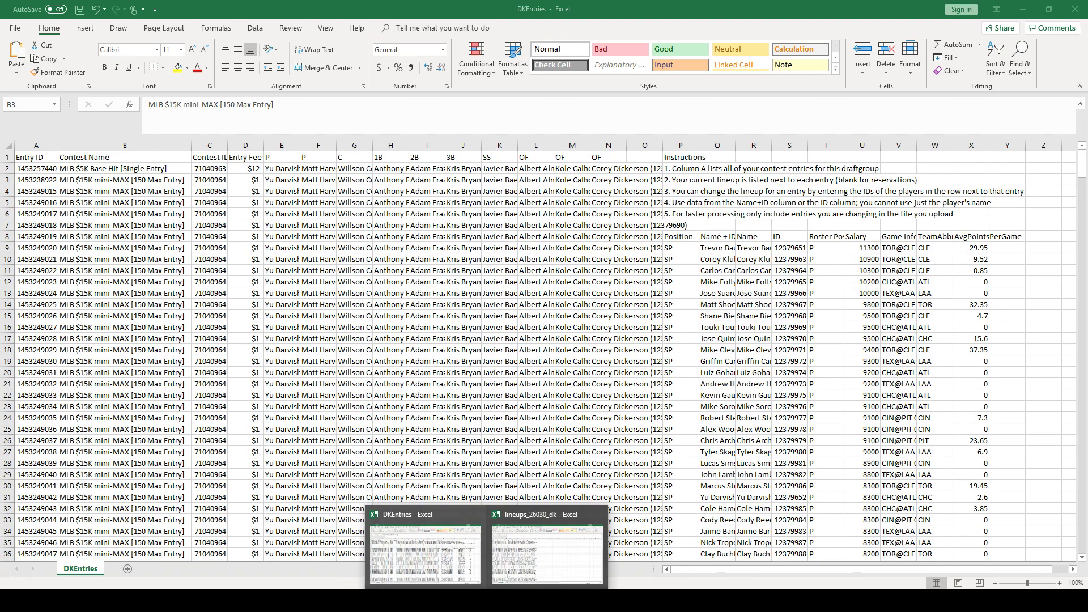
click(536, 561)
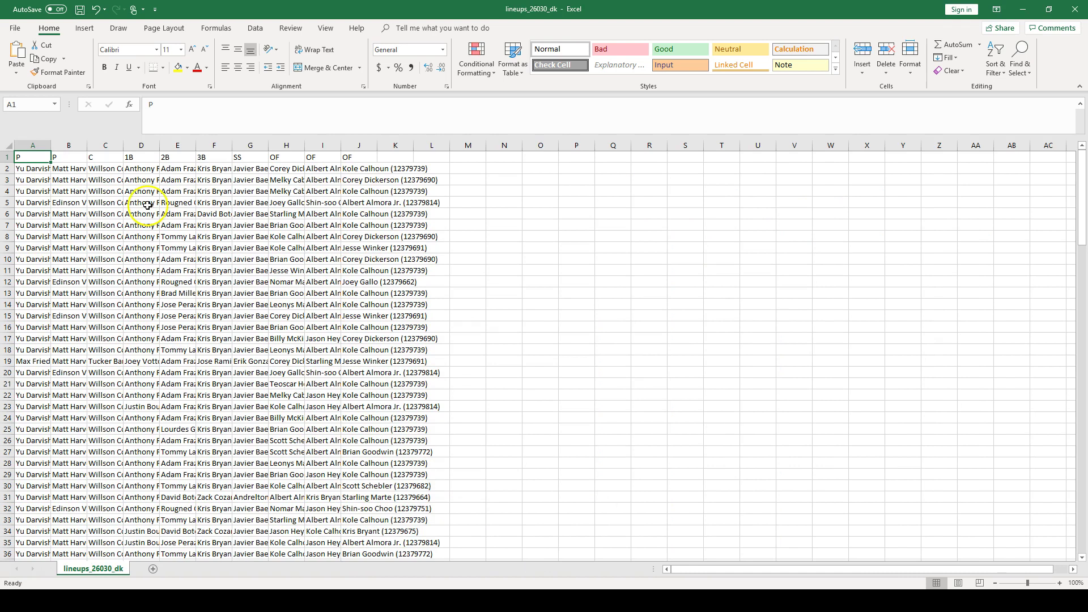
click(31, 168)
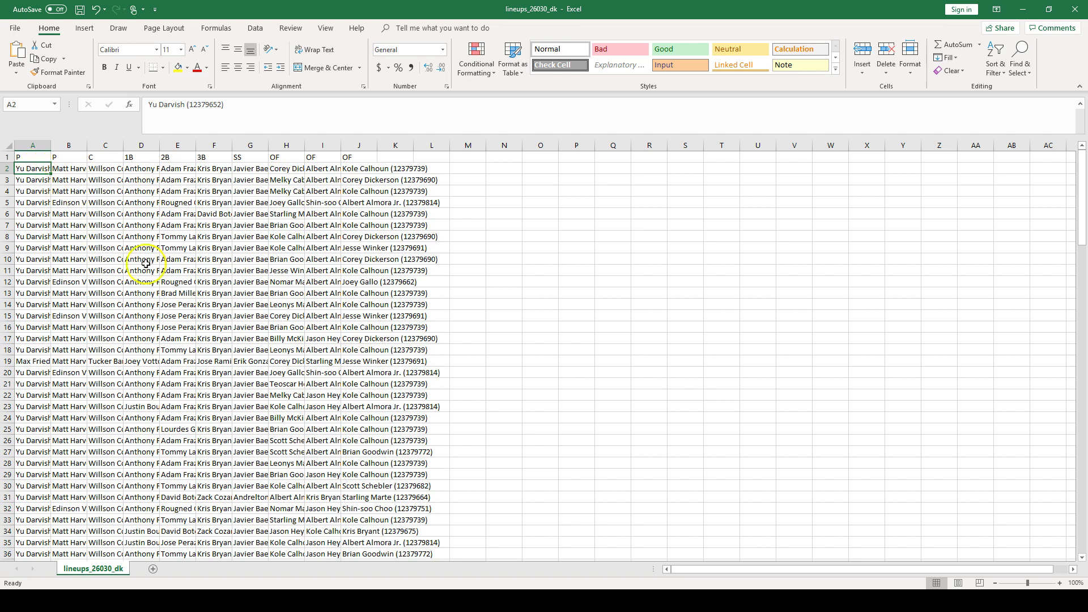
scroll(274, 267, down, 20)
scroll(317, 293, down, 16)
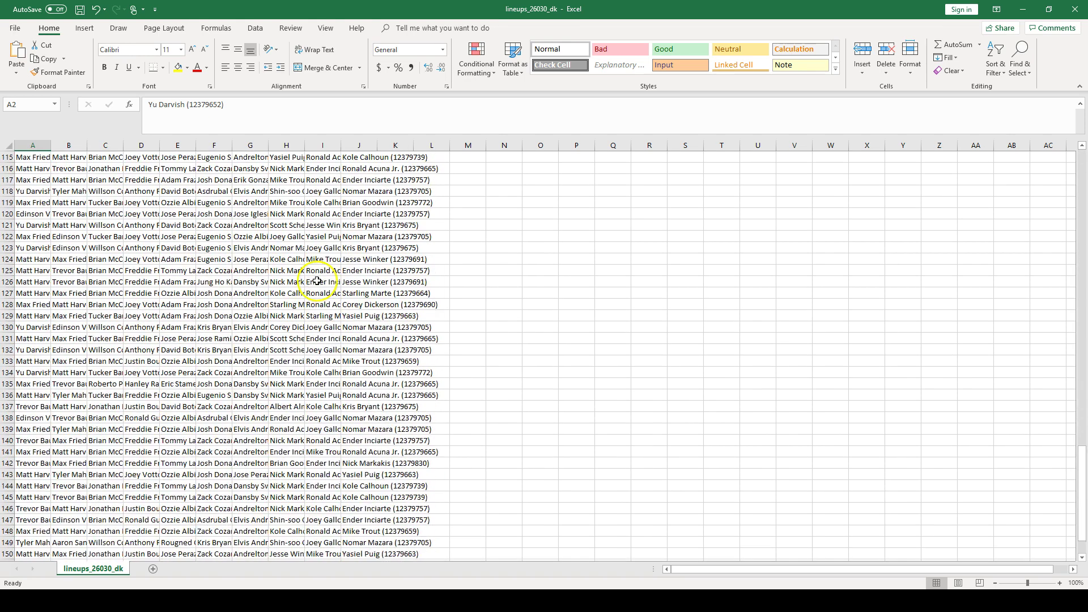
shift+click(367, 395)
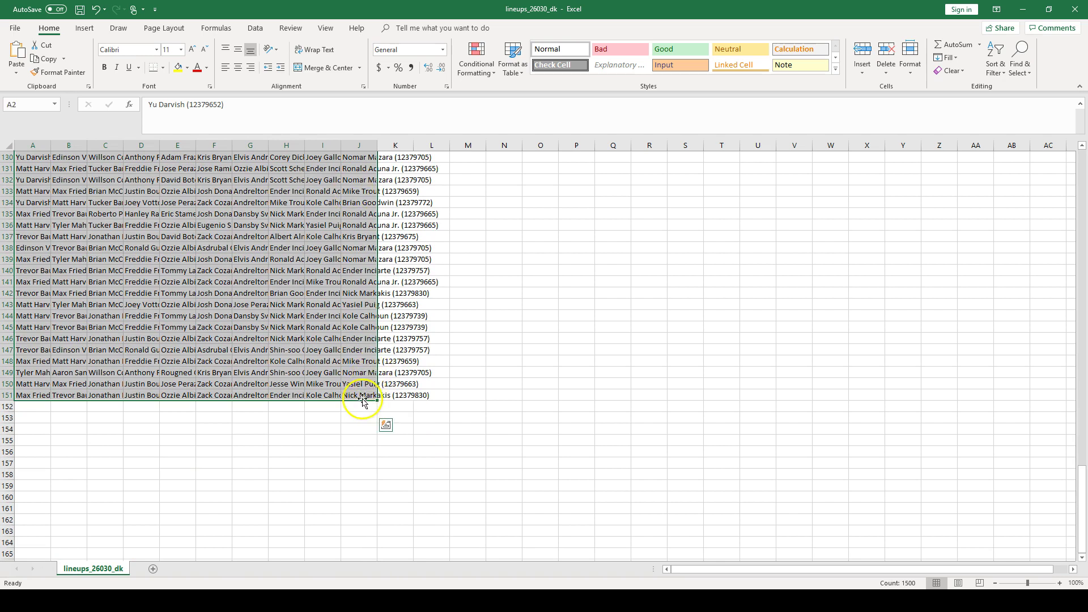
key(ctrl+c)
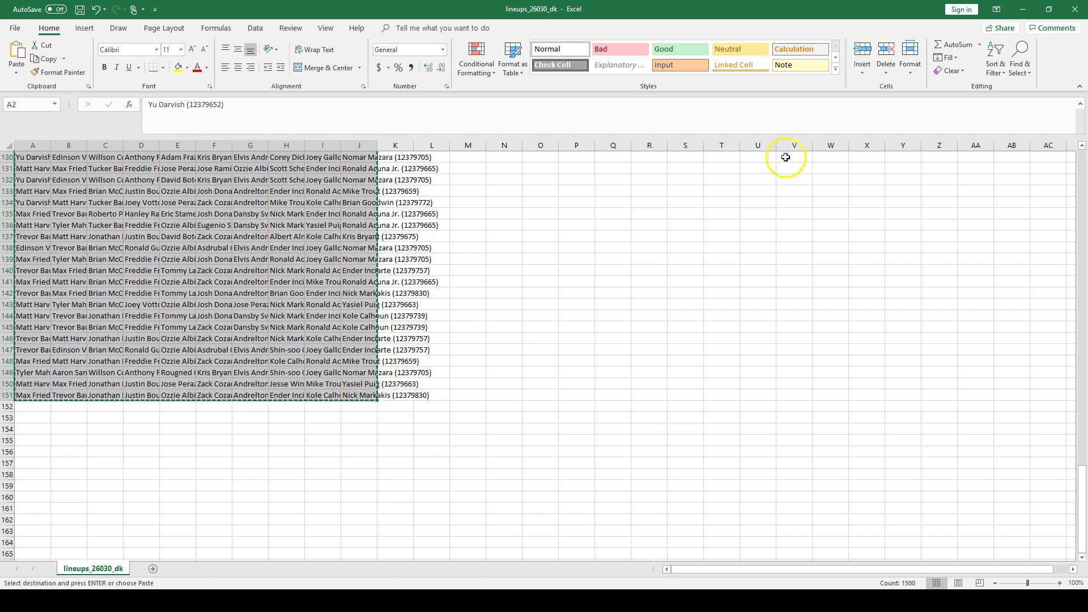
- Paste the copied lineups at E3 of DKEntries, filling columns E–N through row 152
mouse_move(491, 596)
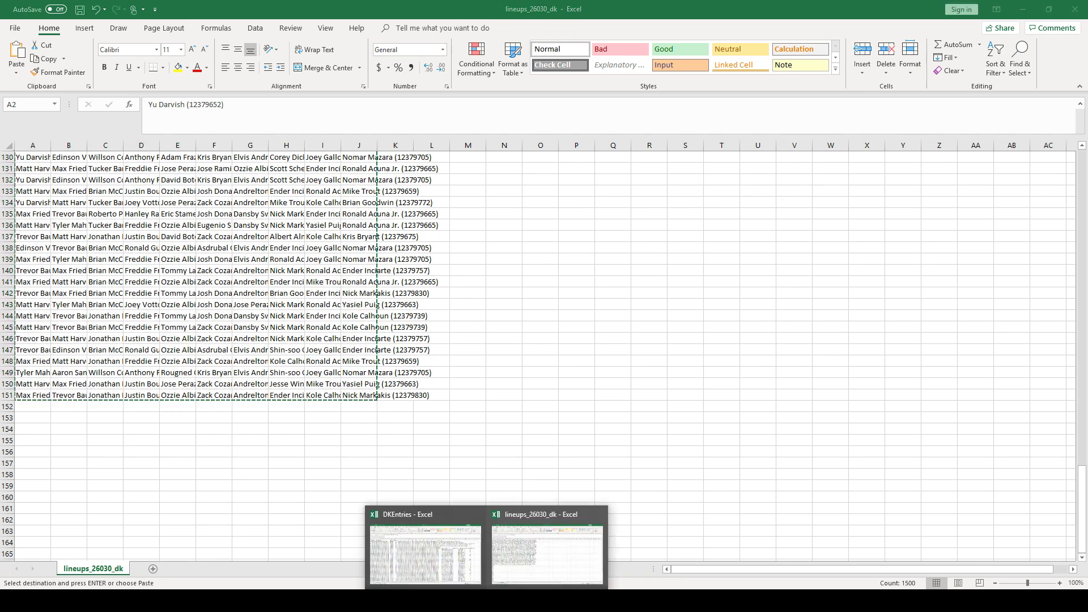
click(469, 552)
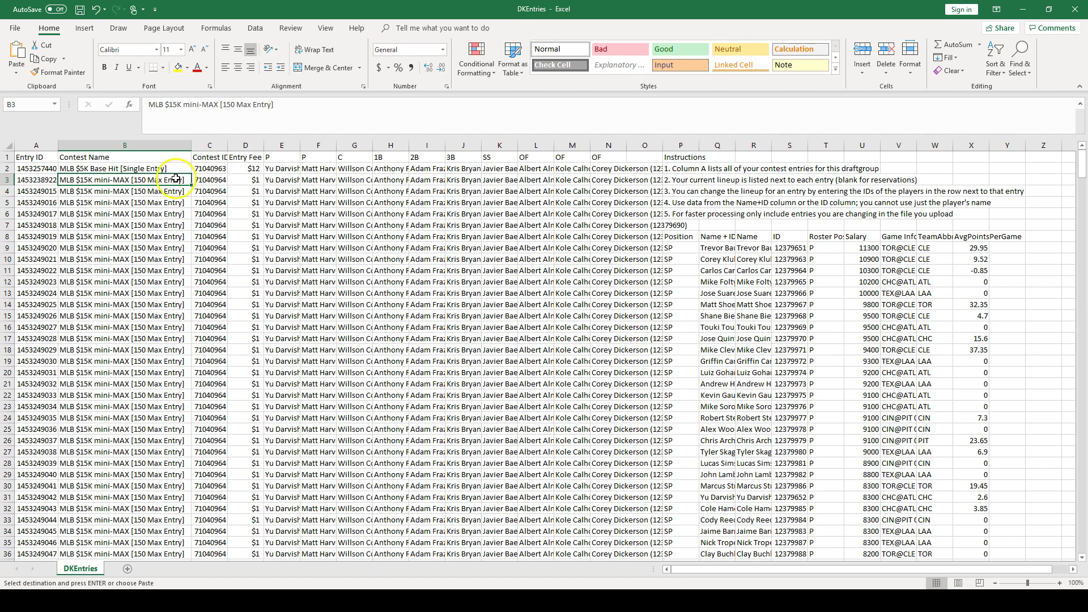
click(282, 180)
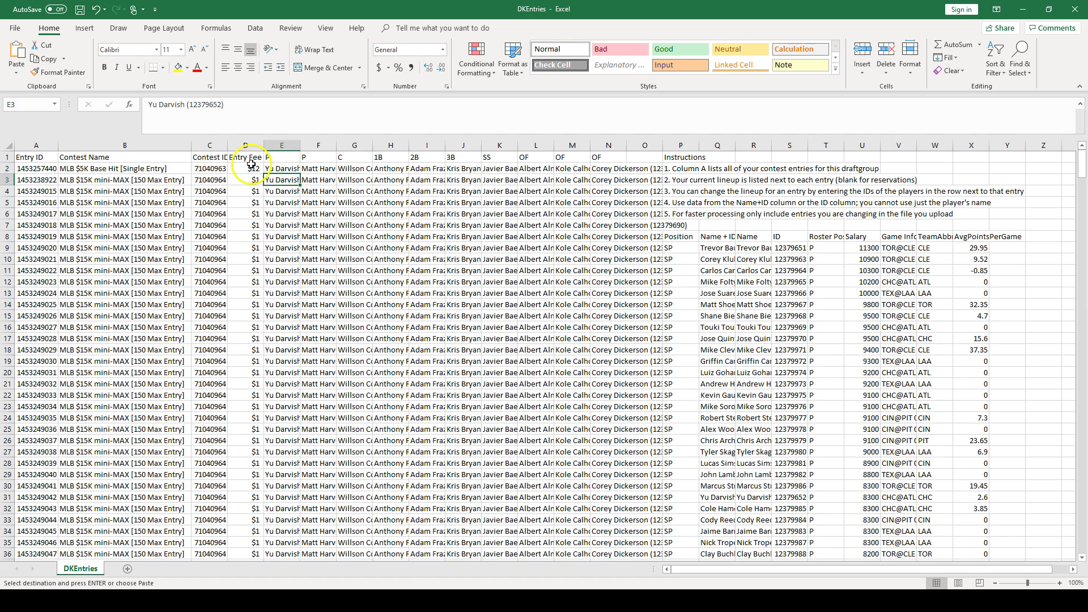
key(ctrl+v)
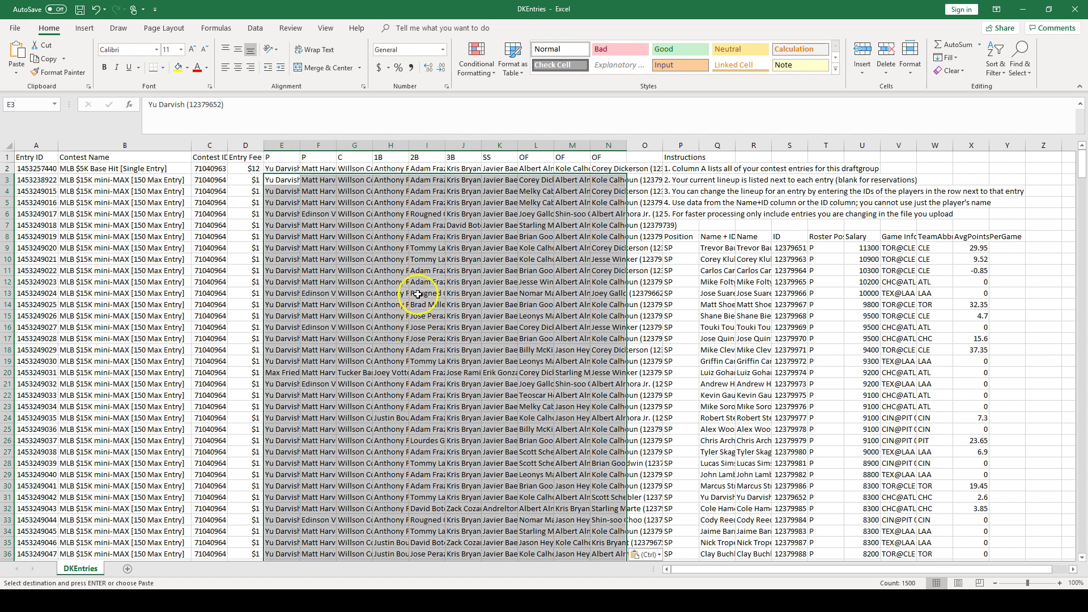
scroll(422, 284, down, 19)
scroll(420, 294, down, 20)
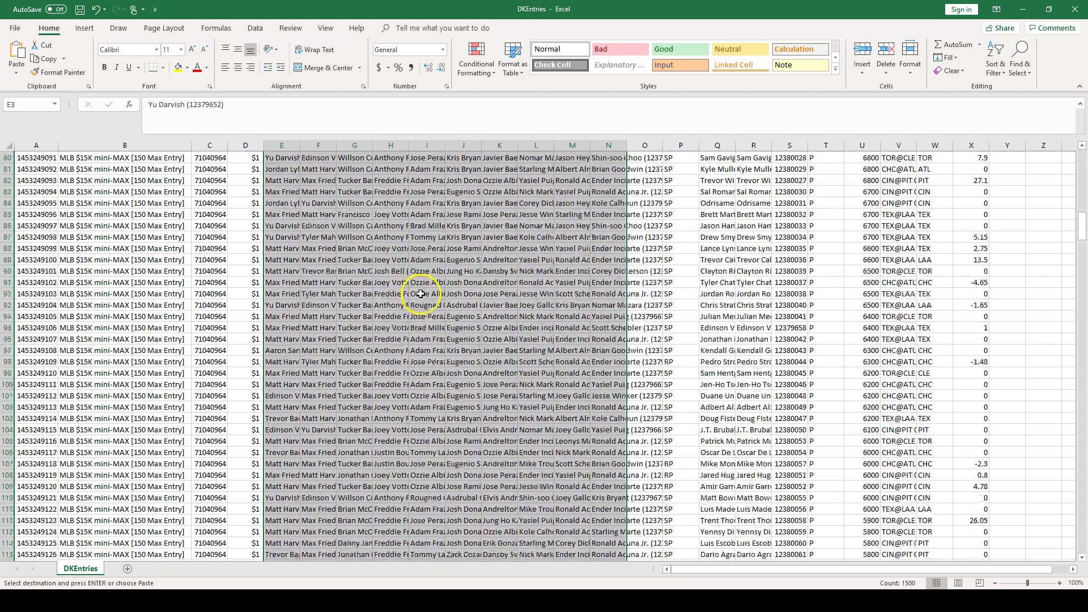
scroll(421, 295, up, 3)
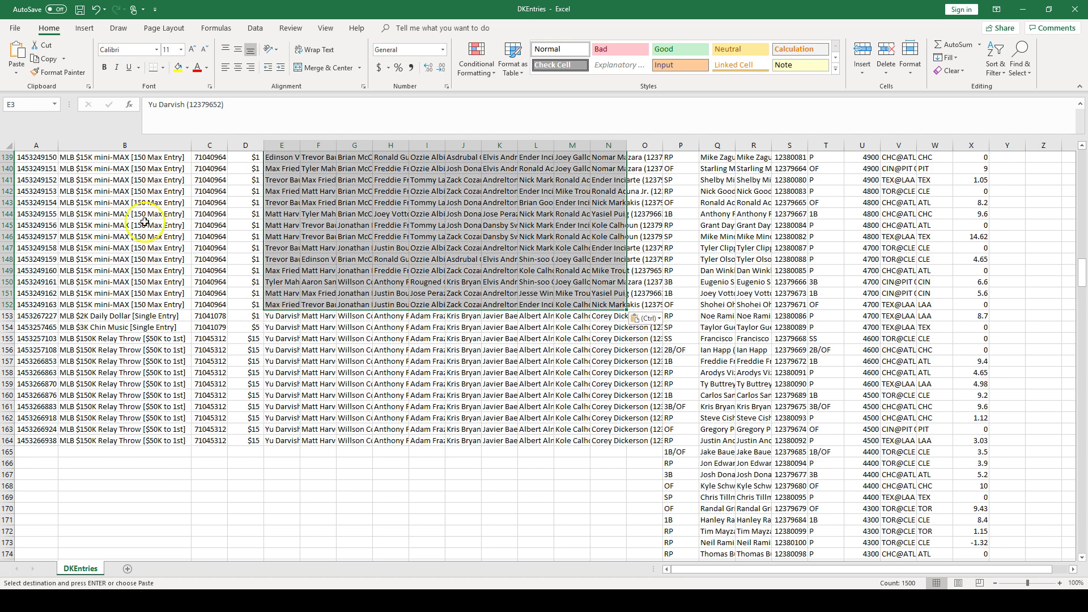
- Copy lineups E3:N12 into E155 to fill the ten $150K Relay Throw entries
drag(181, 340, 178, 437)
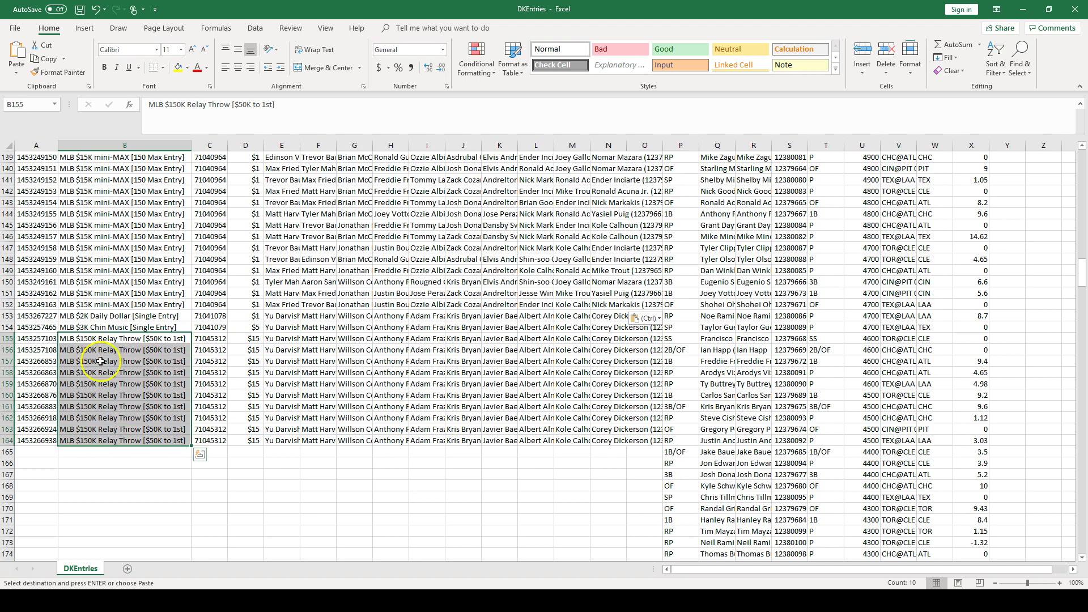
scroll(244, 368, up, 20)
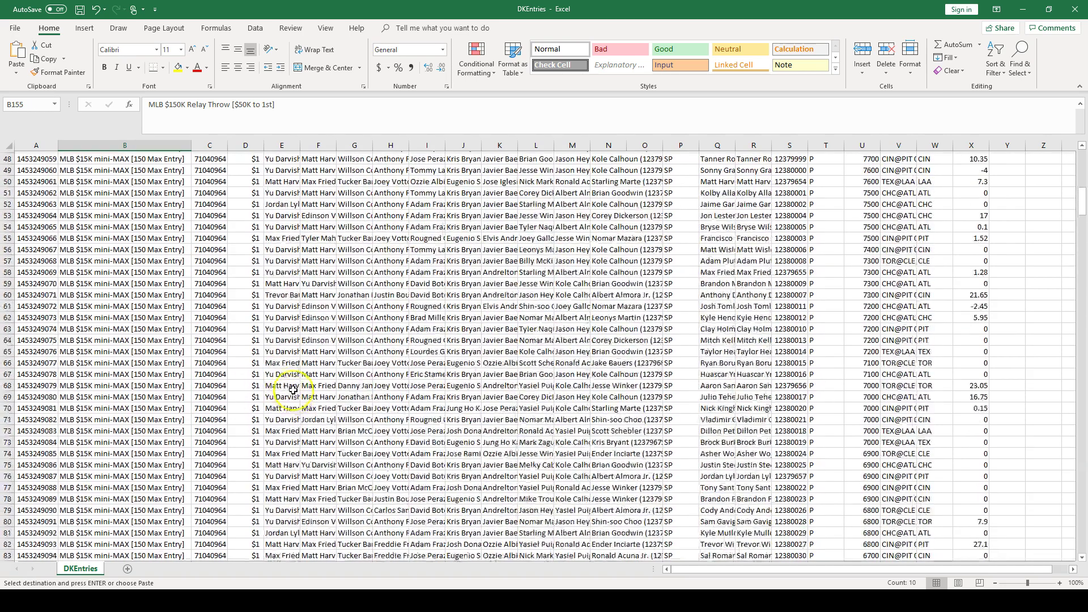
scroll(293, 395, up, 2)
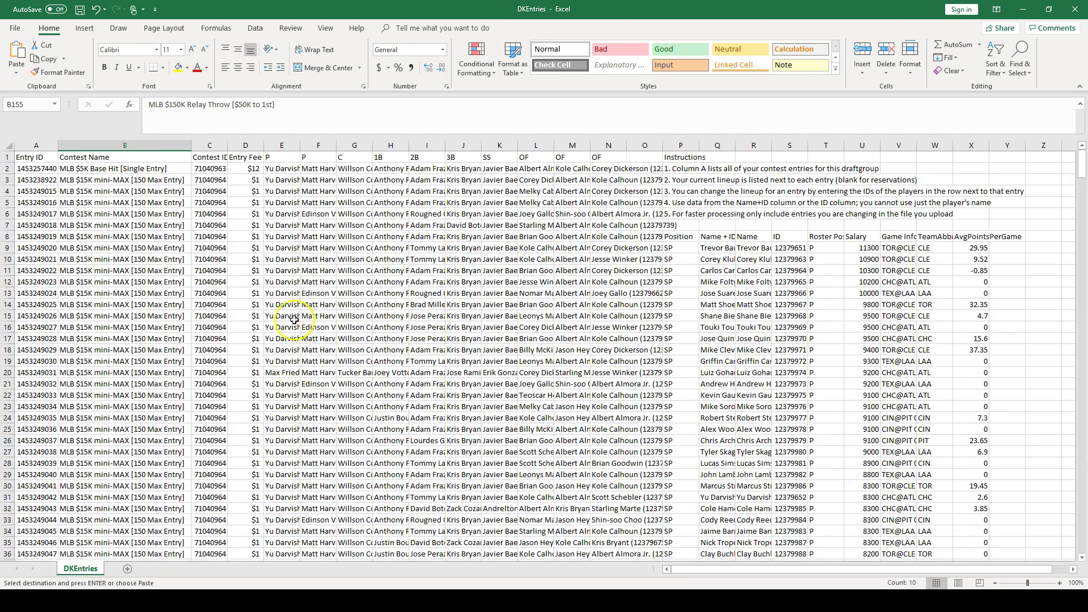
click(278, 181)
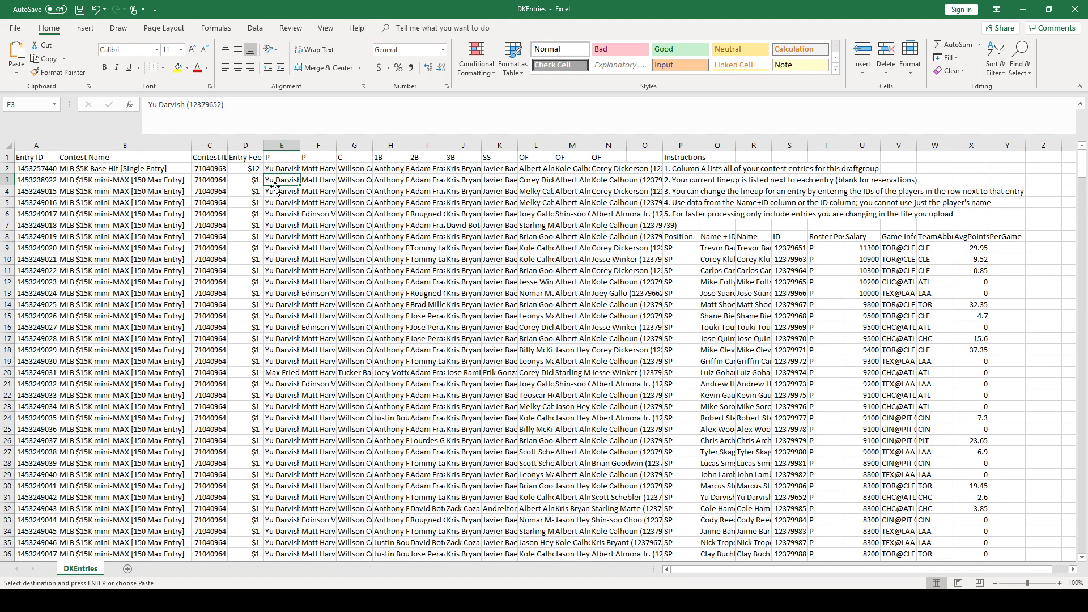
click(280, 179)
drag(280, 179, 273, 280)
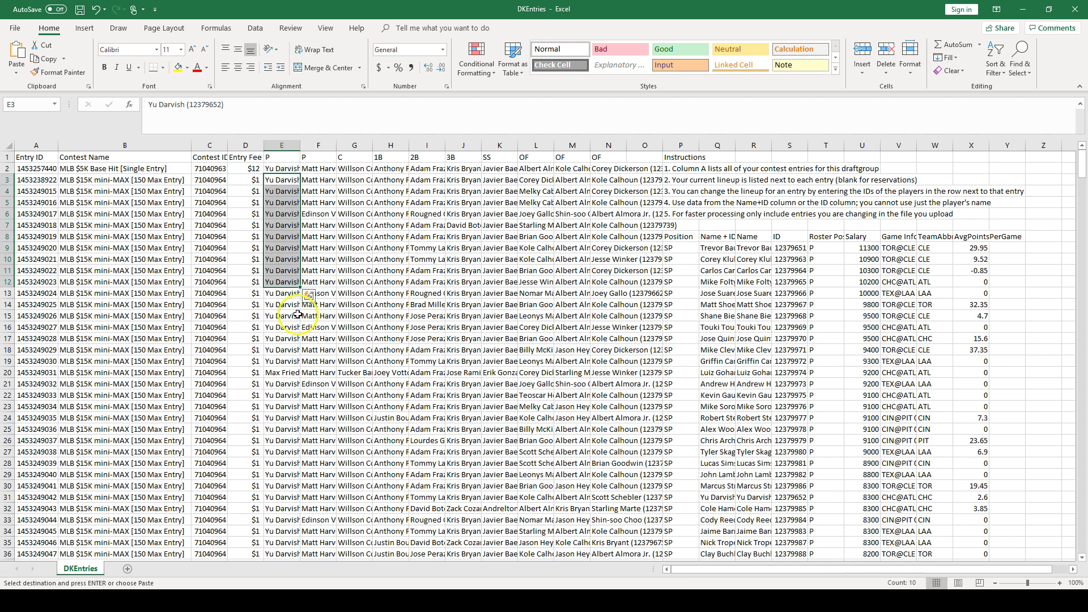
drag(287, 180, 607, 281)
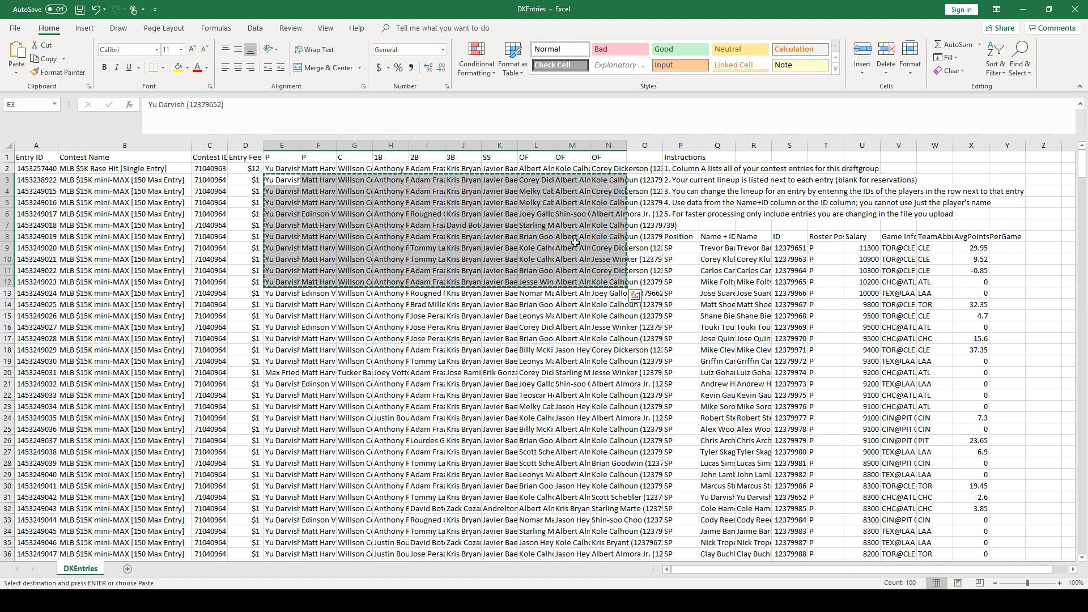
scroll(554, 317, down, 20)
scroll(475, 337, down, 20)
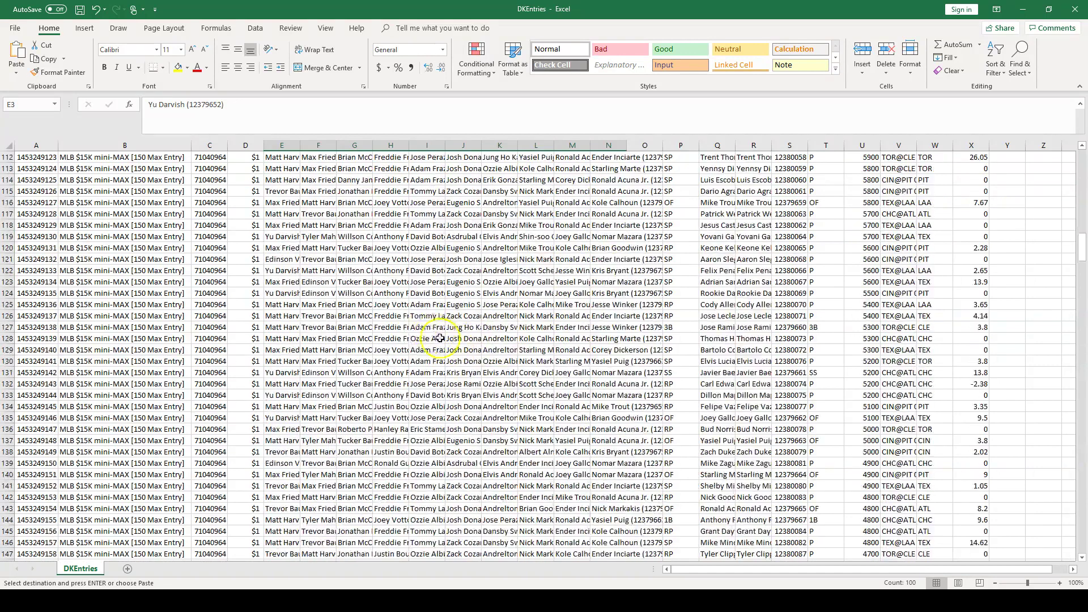
click(274, 235)
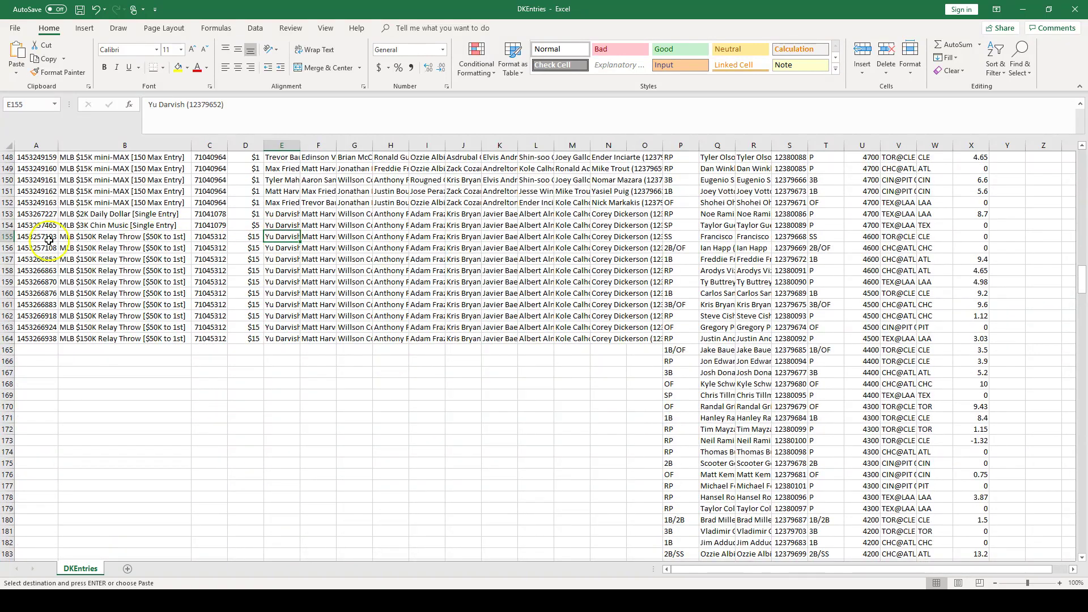
key(ctrl+v)
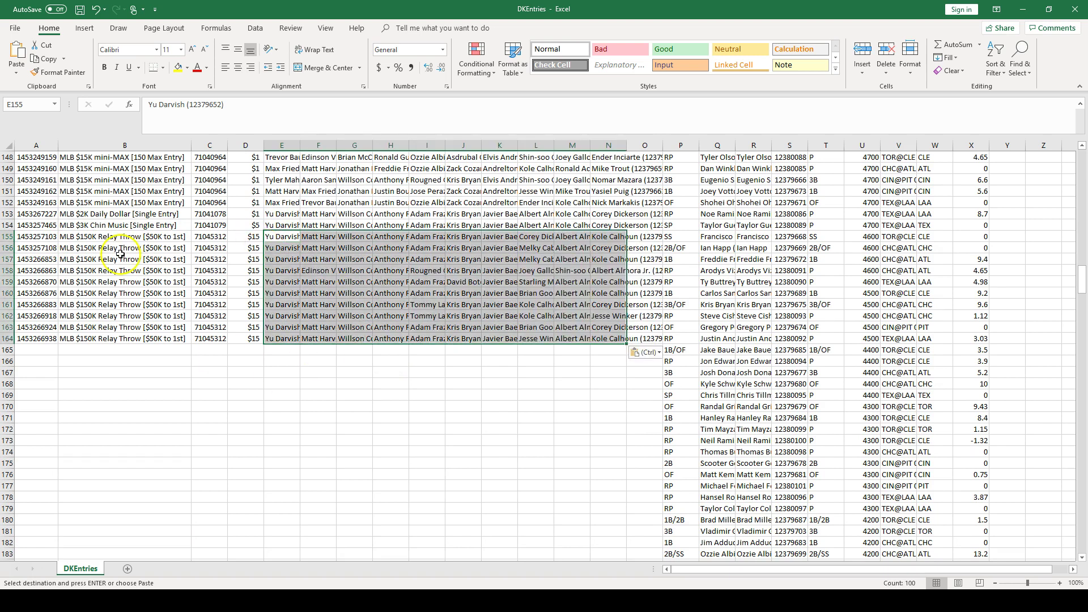
click(274, 234)
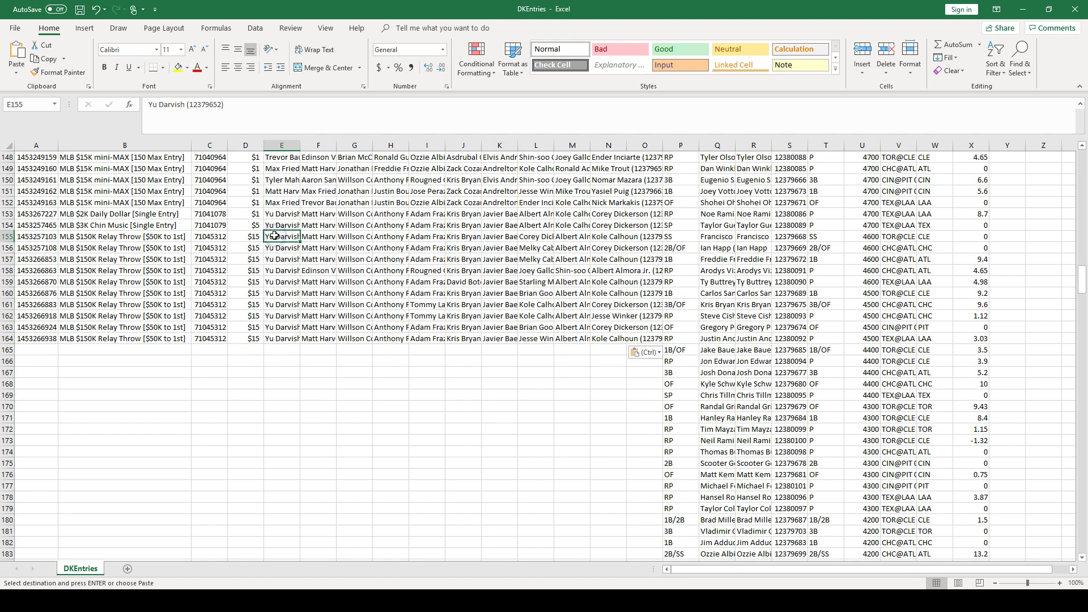
- Copy the row 155 lineup, E155:O155
drag(274, 235, 638, 238)
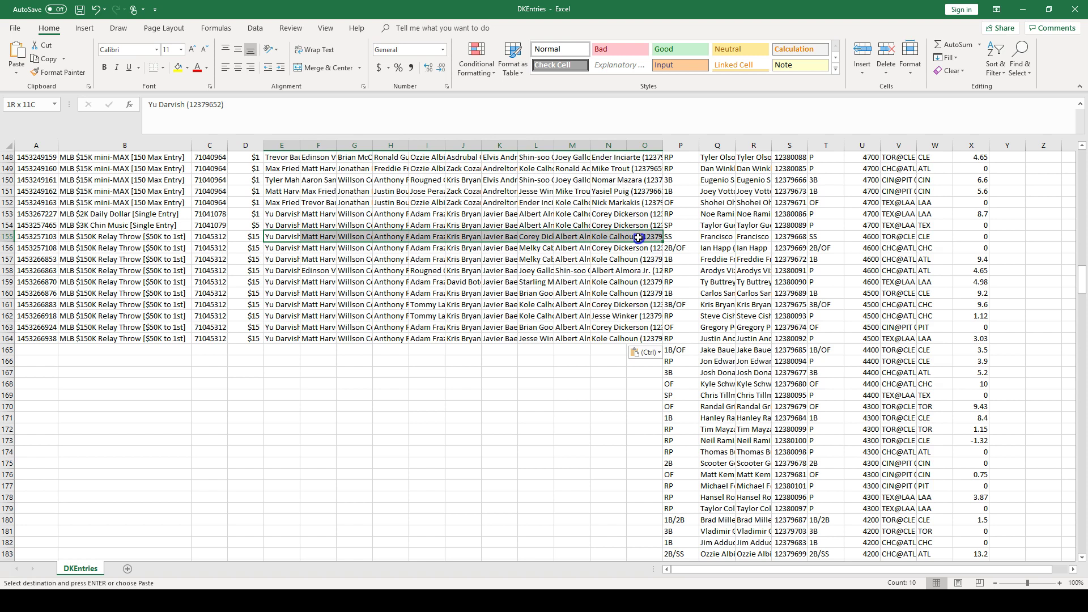
drag(638, 237, 639, 237)
key(ctrl)
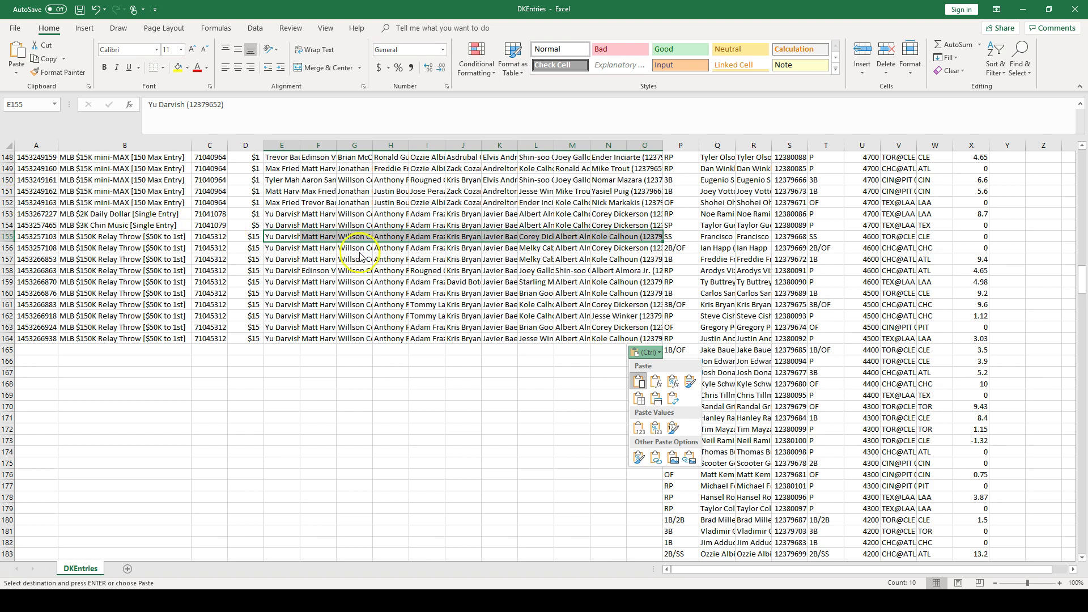
key(ctrl)
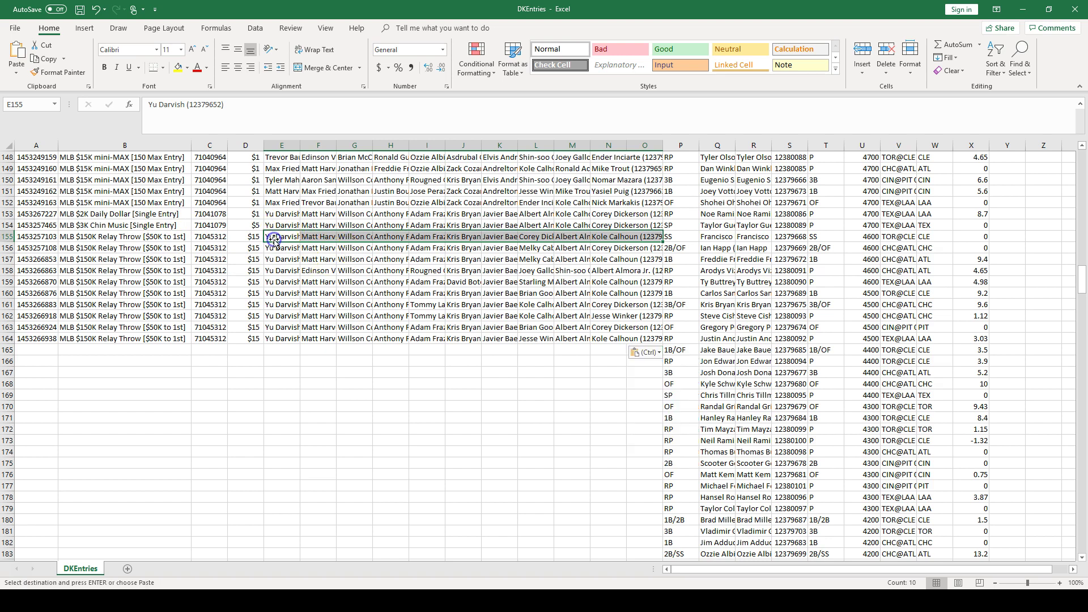
key(ctrl+c)
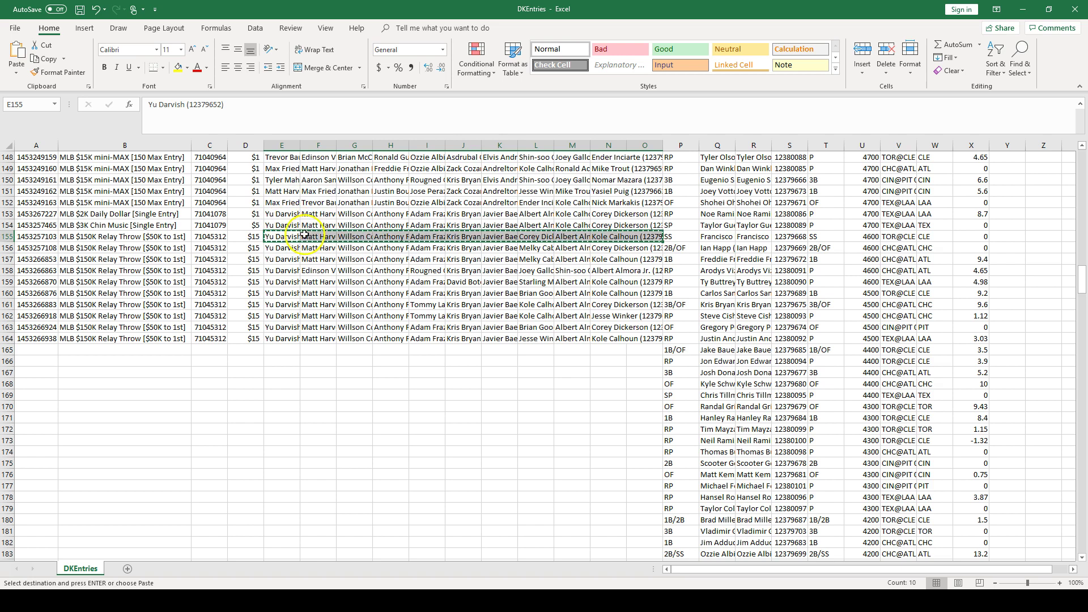
drag(285, 236, 646, 237)
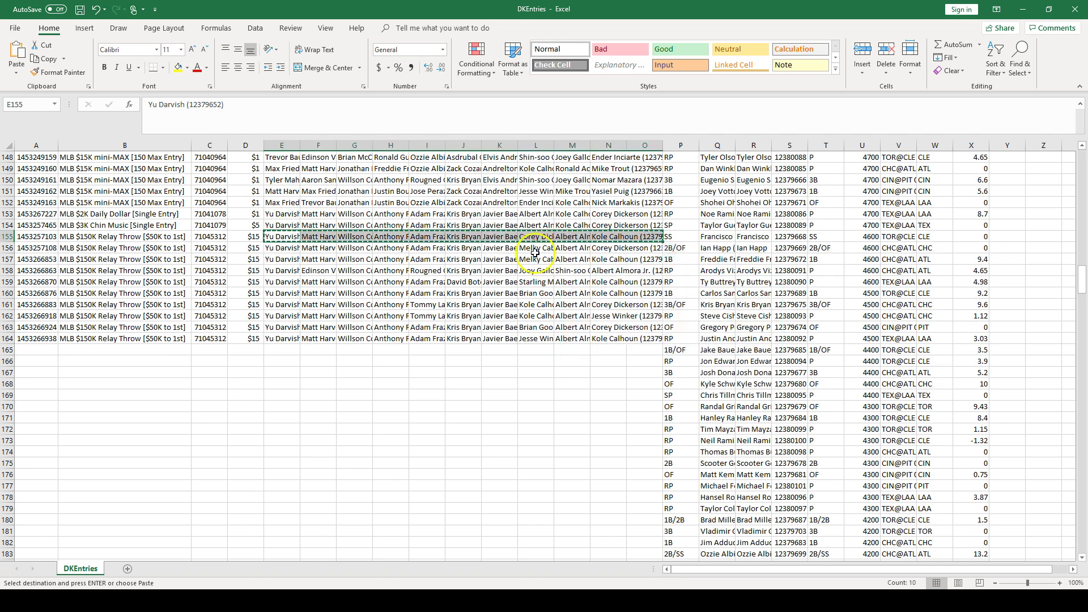
- Paste that lineup into the single-entry rows 153, 154 and 2
click(282, 214)
key(ctrl+v)
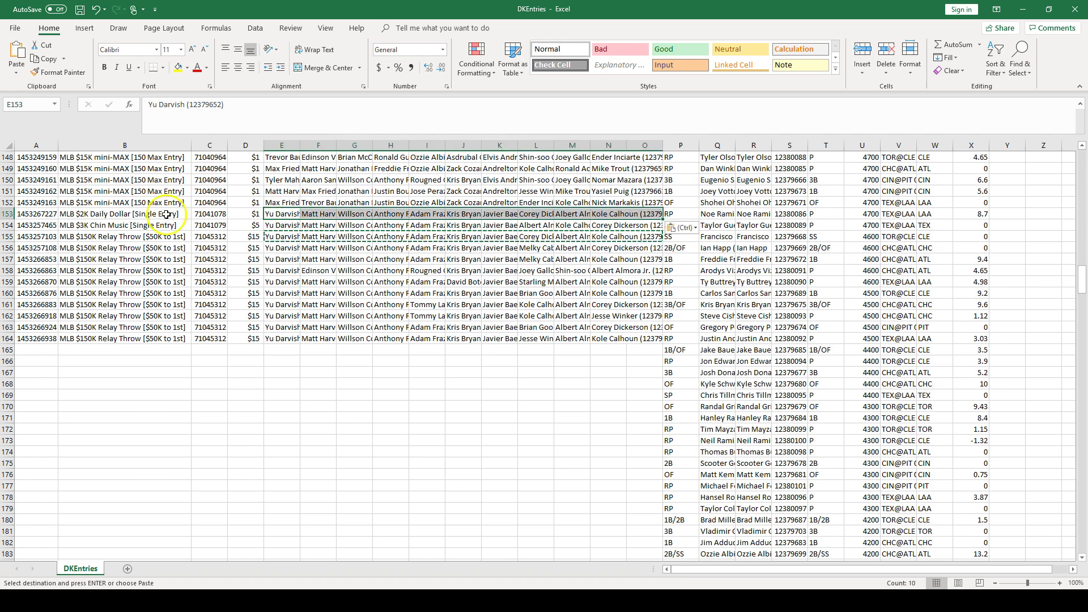
click(265, 225)
key(ctrl+v)
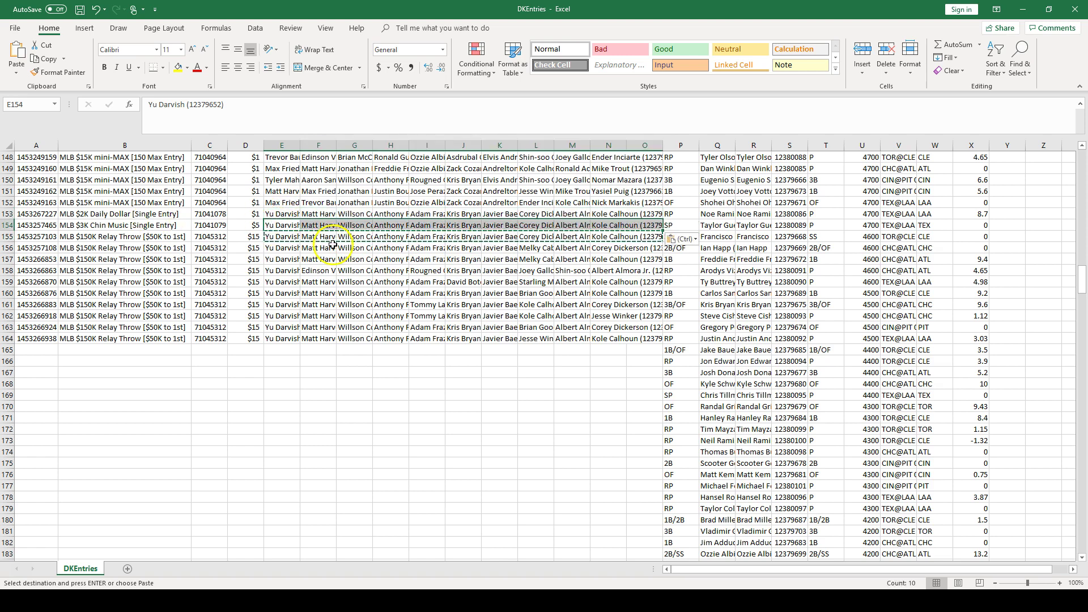
scroll(261, 298, up, 20)
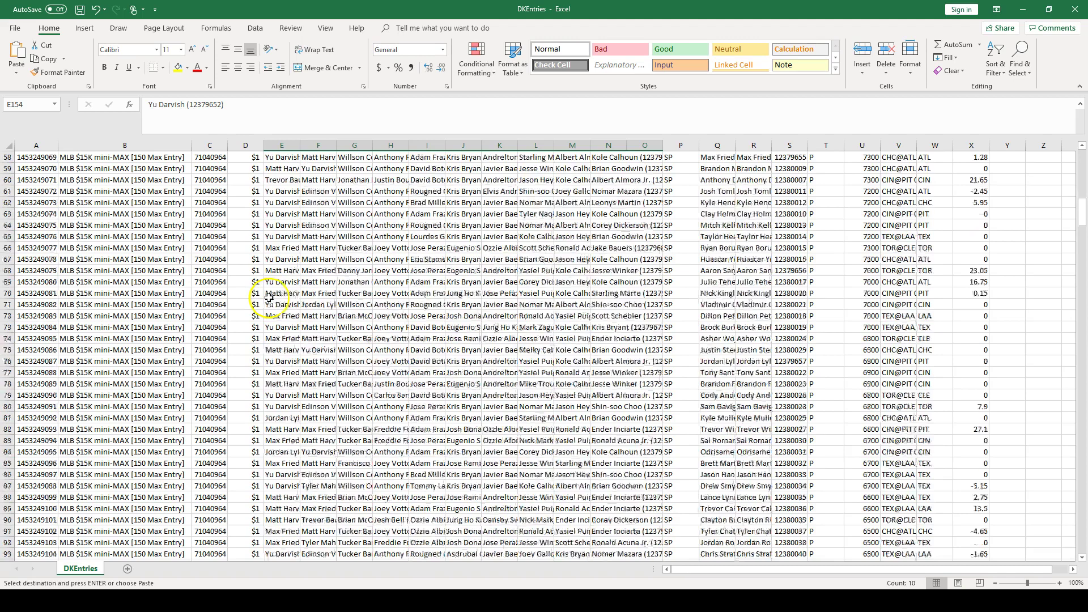
scroll(270, 296, up, 8)
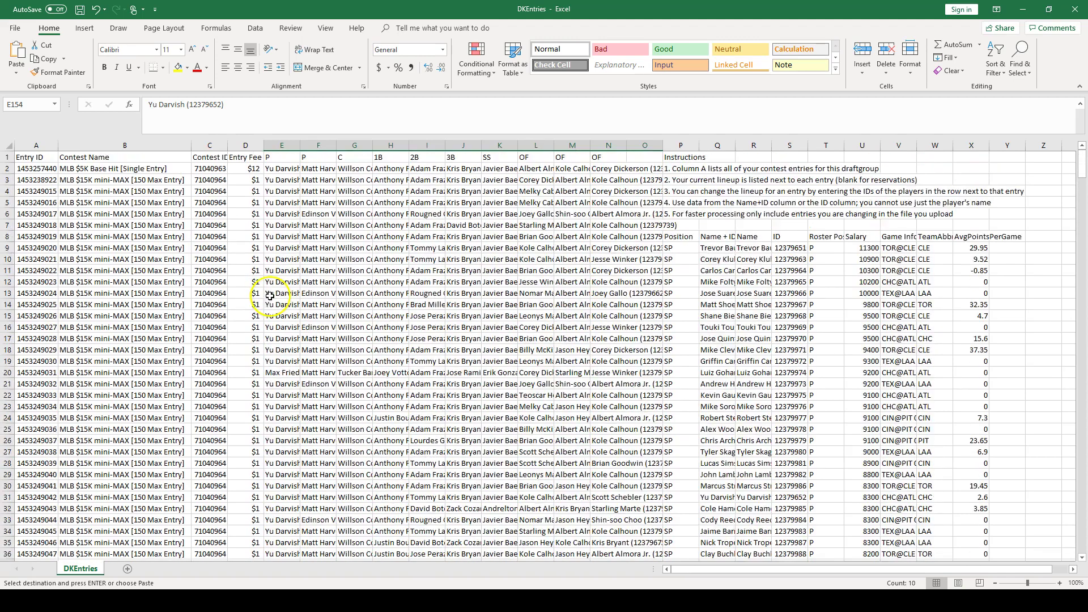
click(280, 169)
key(ctrl+v)
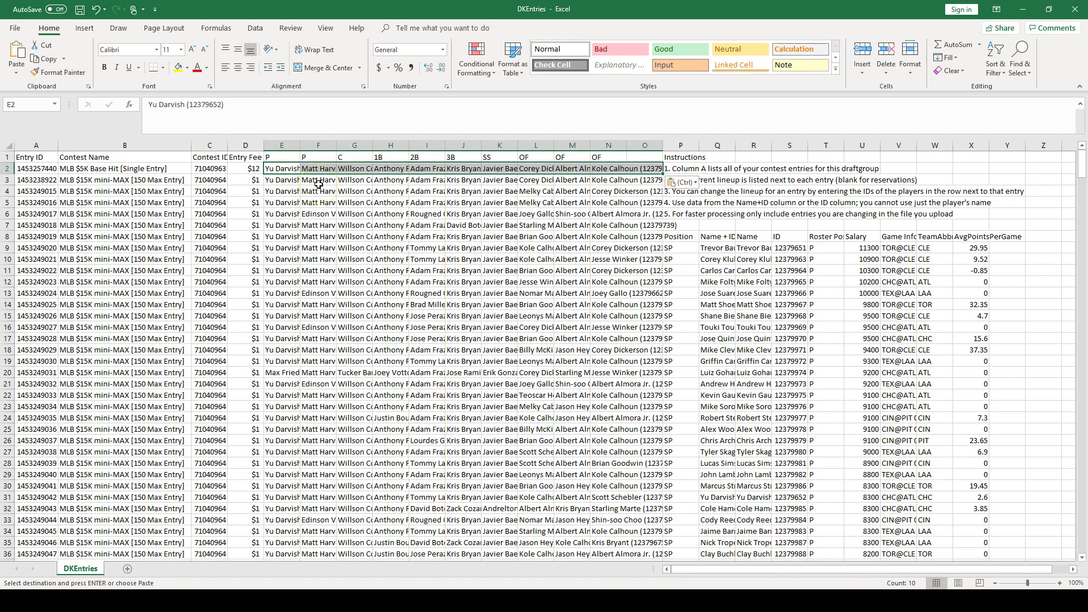
- Save the sheet as CSV in Downloads under the name DKEntries-MLB-1152am
click(17, 29)
click(35, 181)
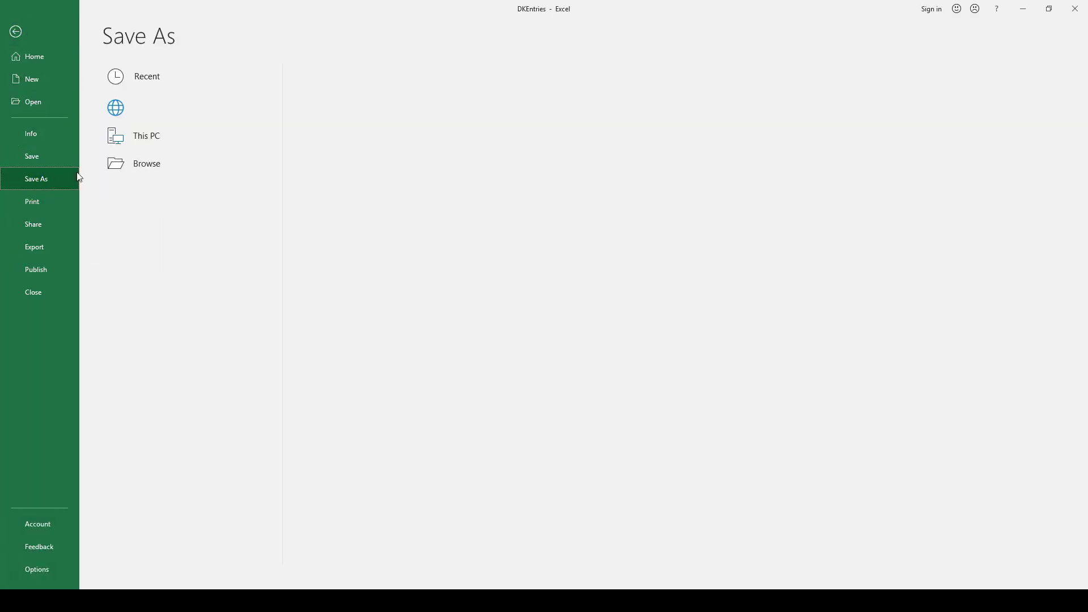
click(368, 85)
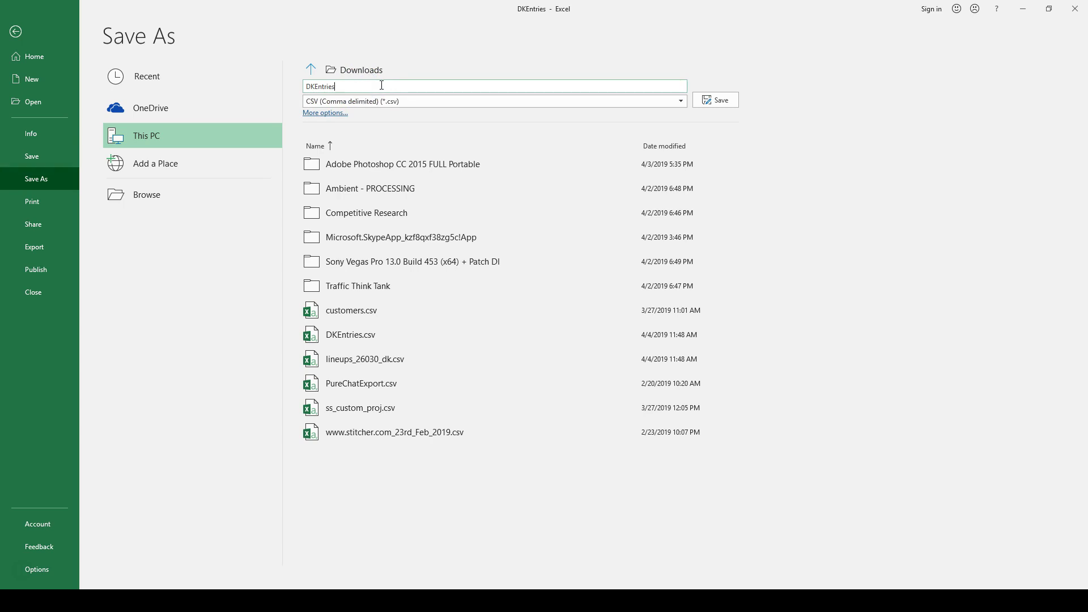
text(-MLB-1152am)
key(Return)
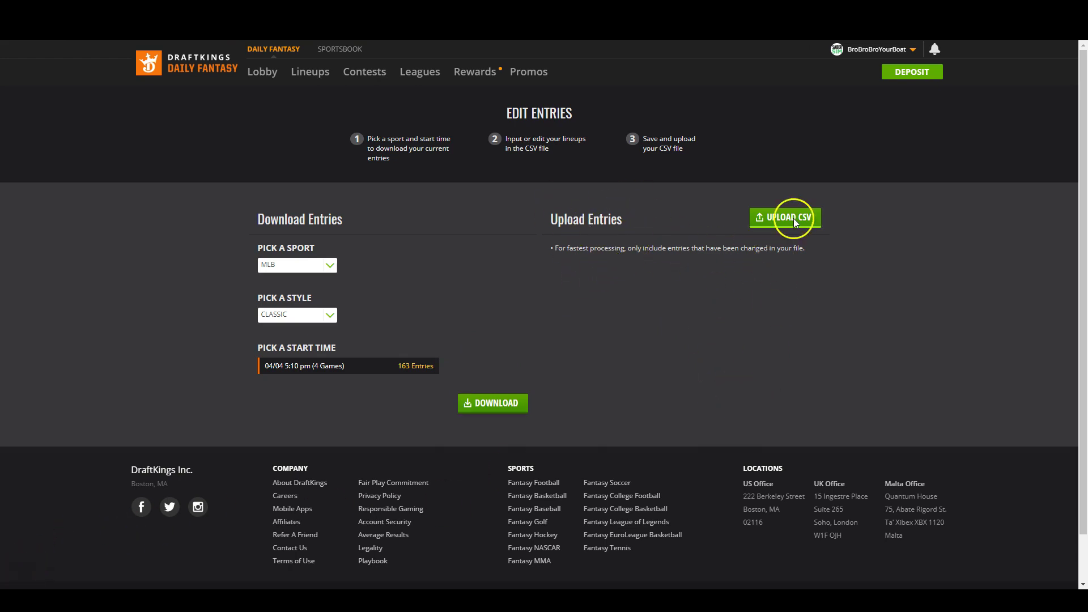
- Upload DKEntries-MLB-1152am via UPLOAD CSV and check the 163/163, 0-error summary
click(773, 218)
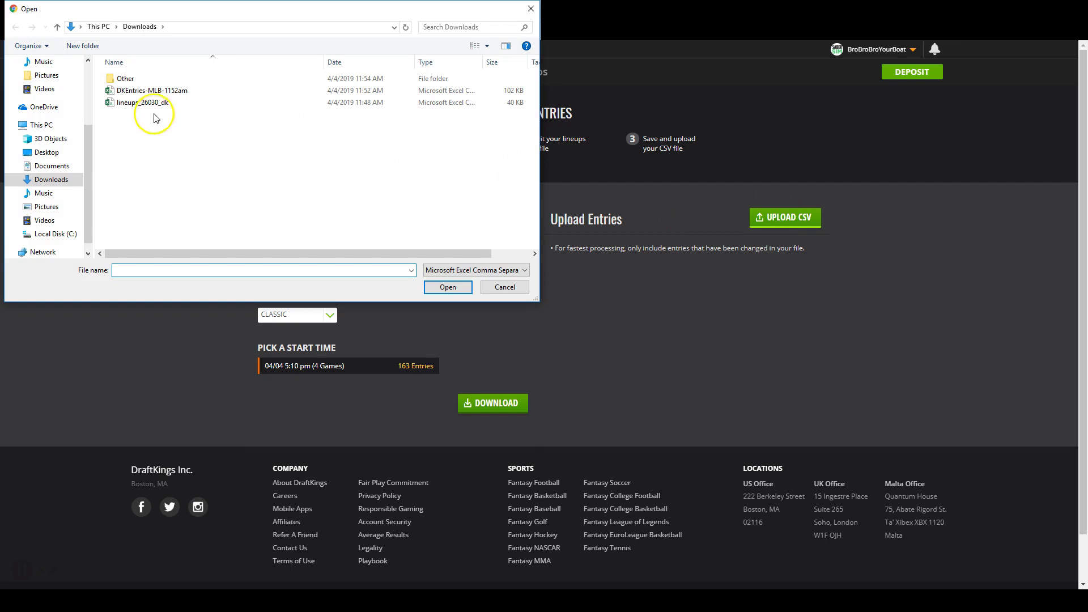
double_click(189, 92)
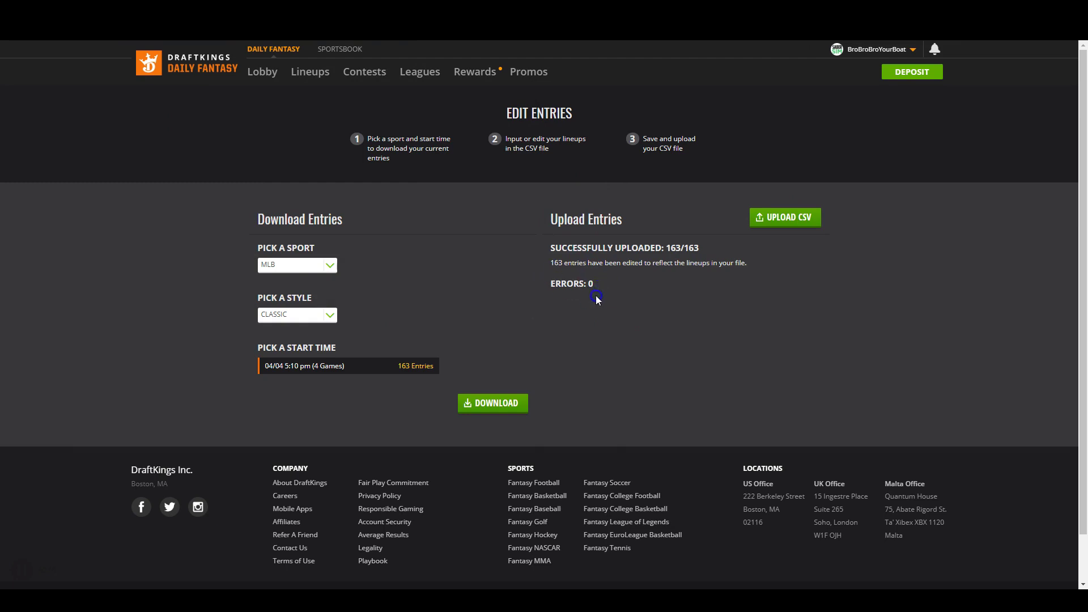
click(482, 190)
- Go to the DraftKings Lineups page to review the upcoming MLB Classic lineups
click(310, 71)
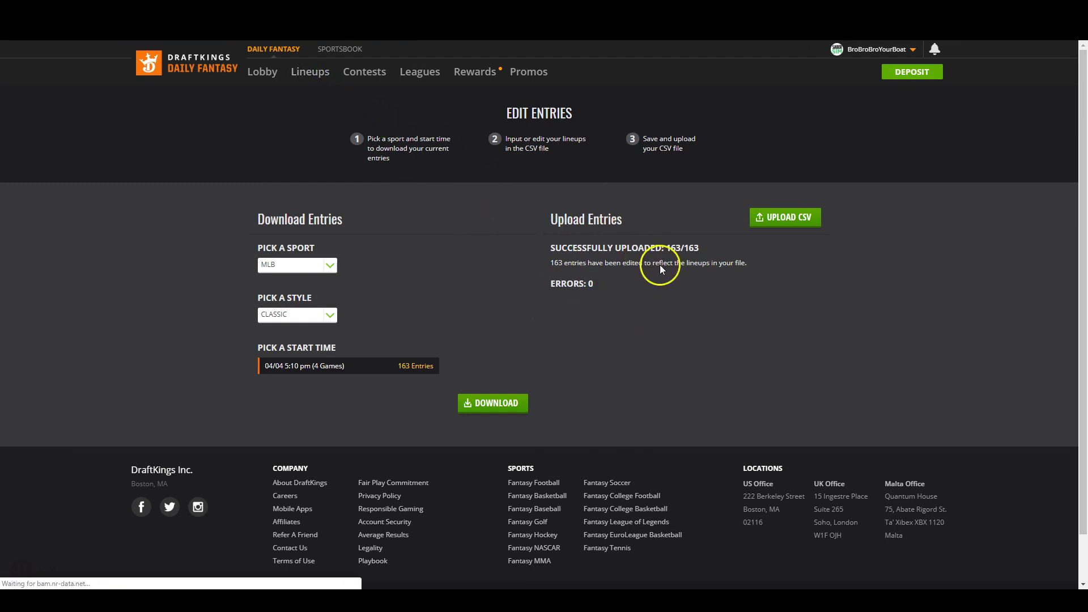